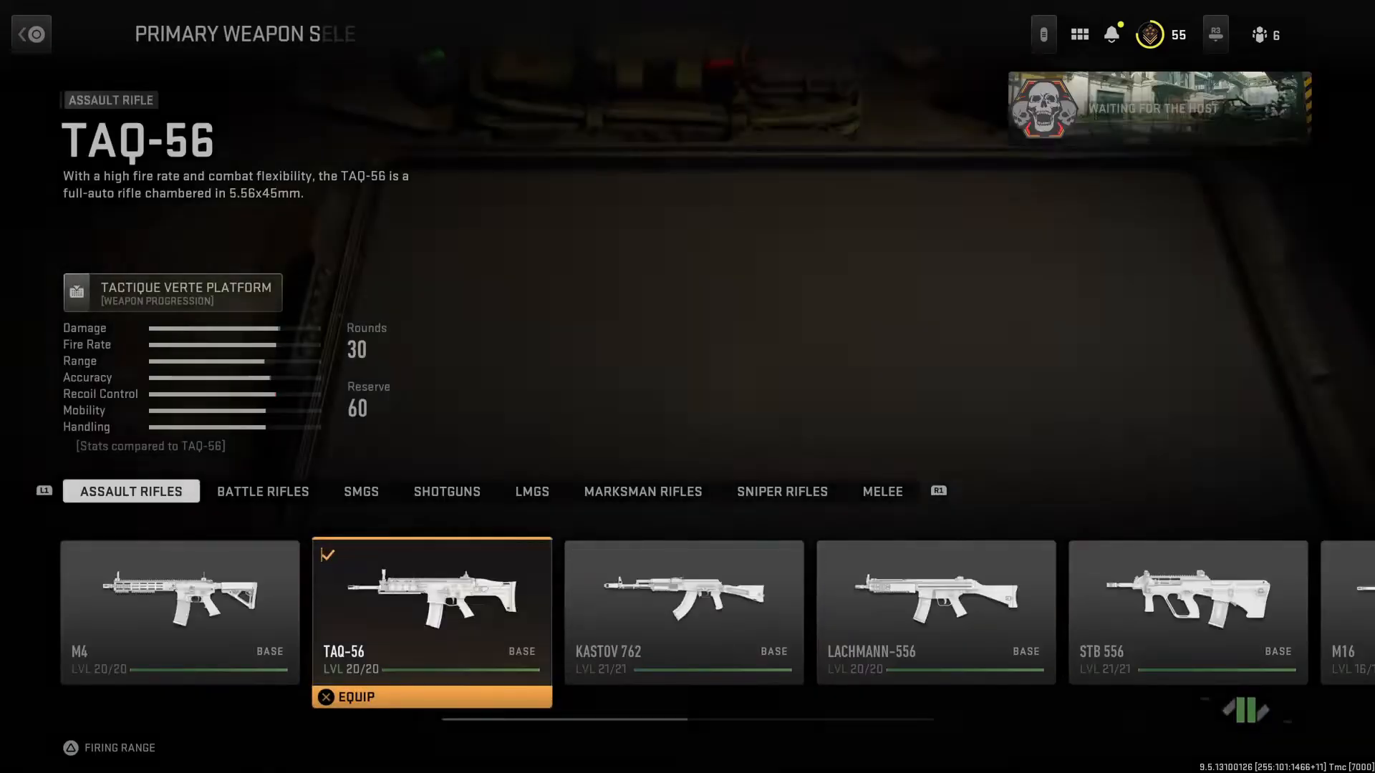
- Browse the assault rifles available for the primary weapon slot of Custom Loadout 1
key("q")
key("Right")
key("Right")
key("Right")
key("Right")
key("Right")
key("Right")
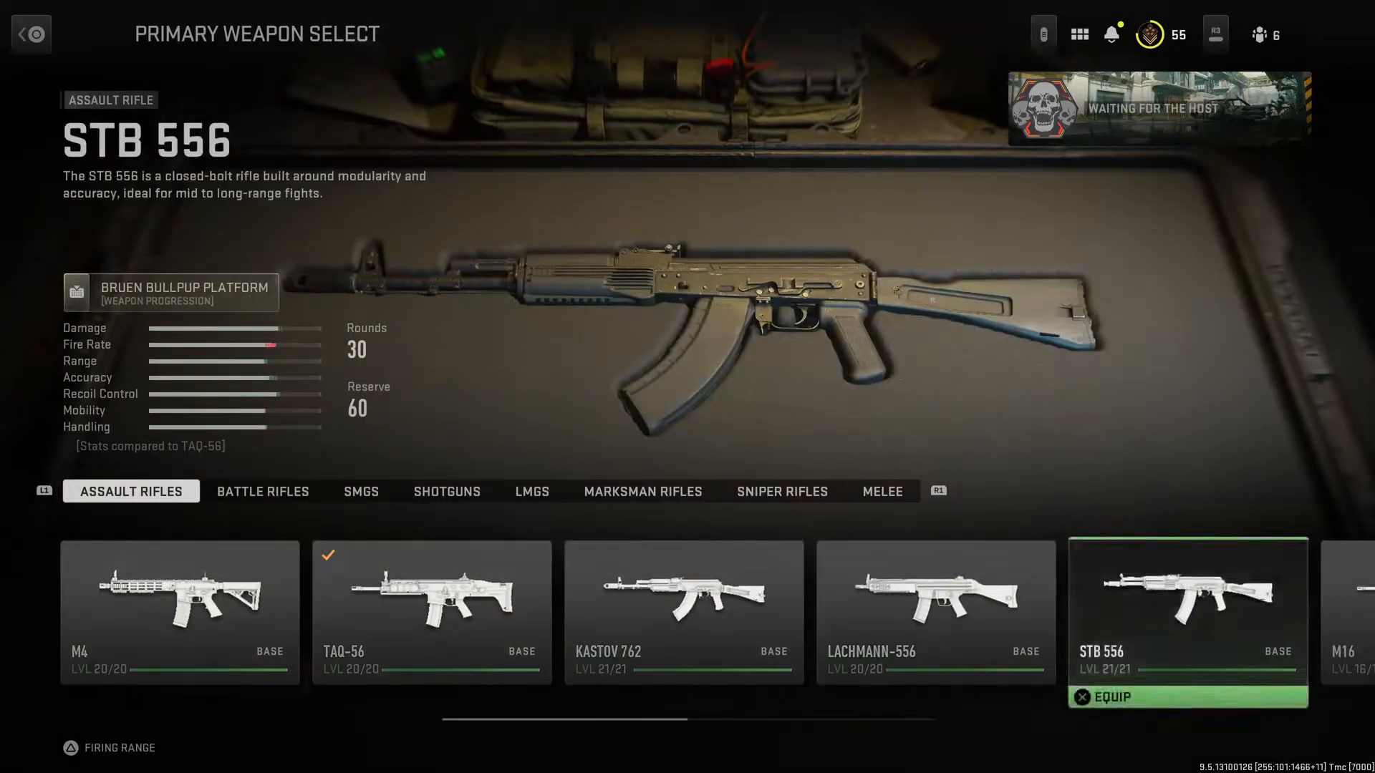
key("Left")
key("Left")
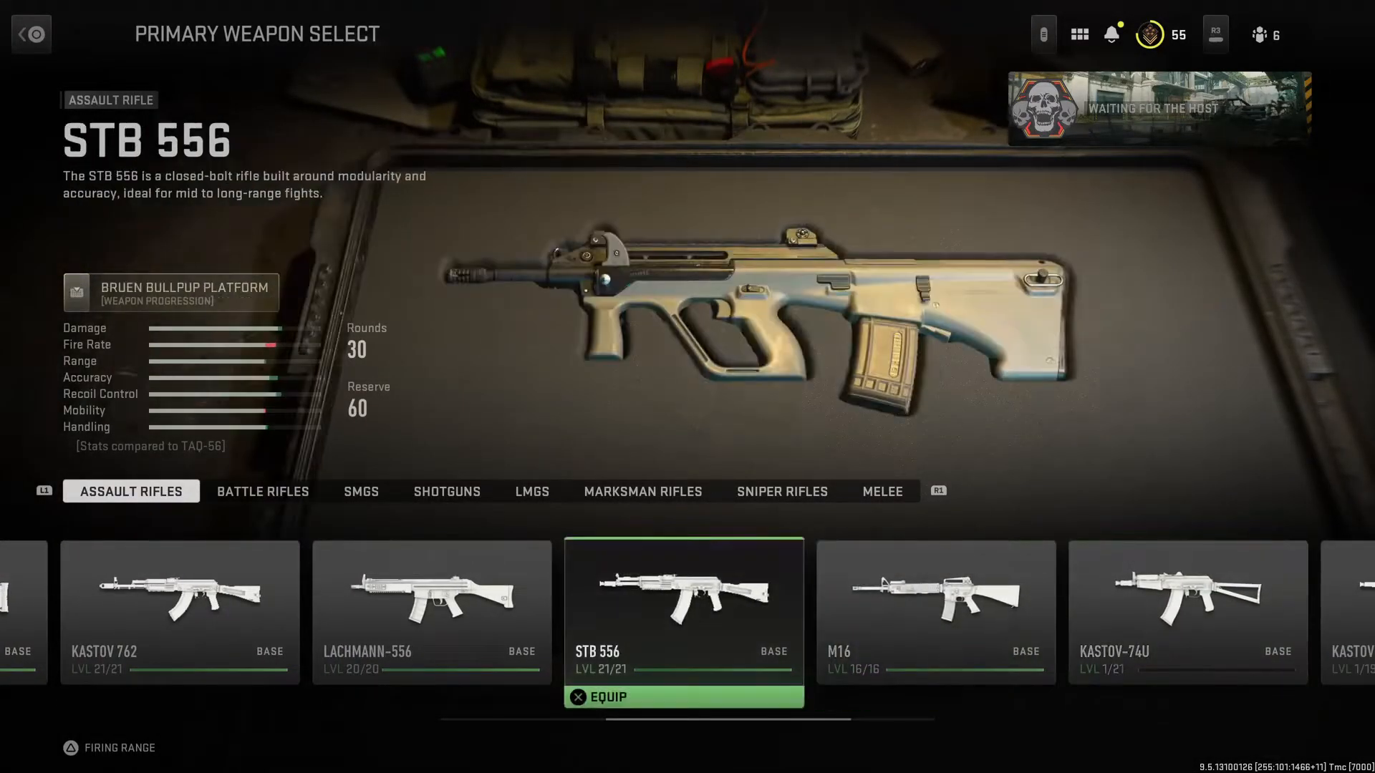
key("Right")
key("Right")
key("Right")
- Equip the Lachmann-556 assault rifle as the primary weapon of Custom Loadout 1
key("Left")
key("Left")
key("Left")
key("Left")
key("Left")
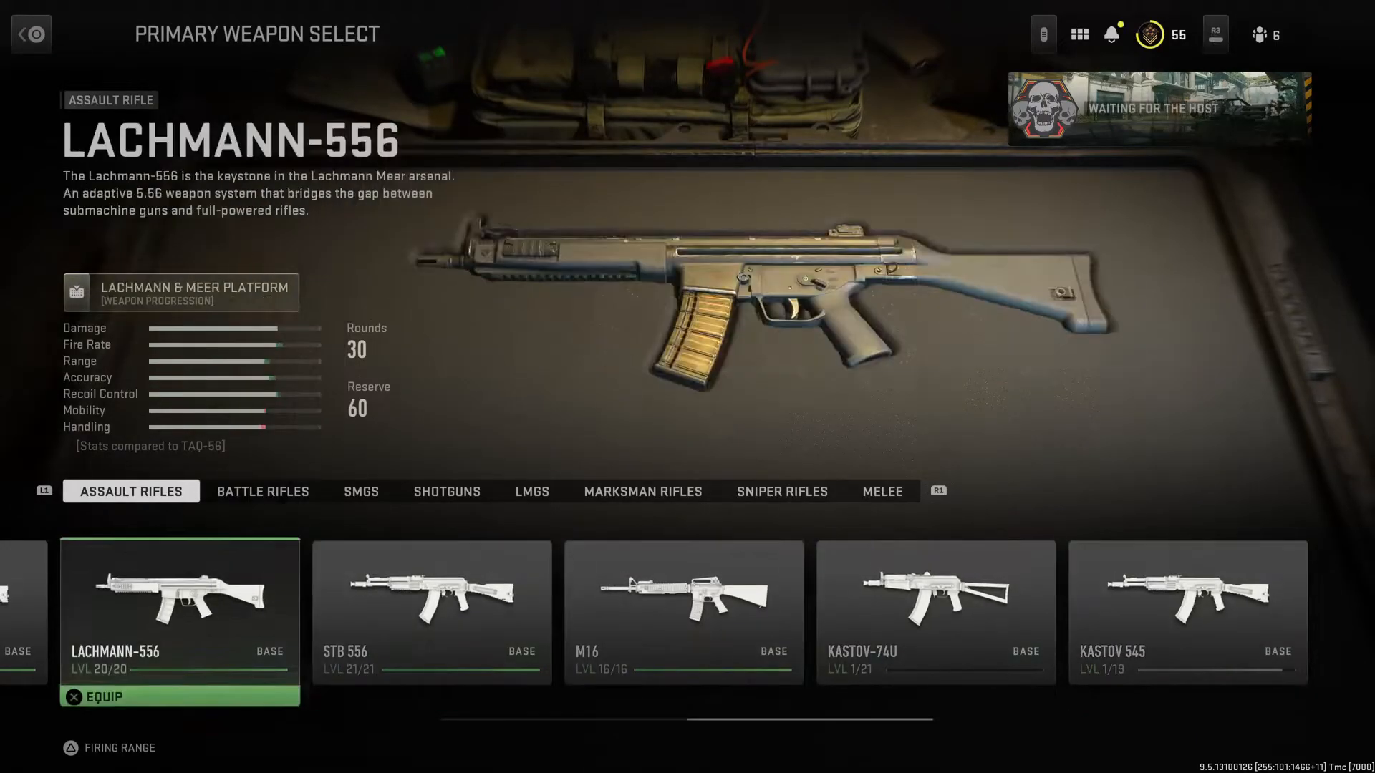
key("Right")
key("Return")
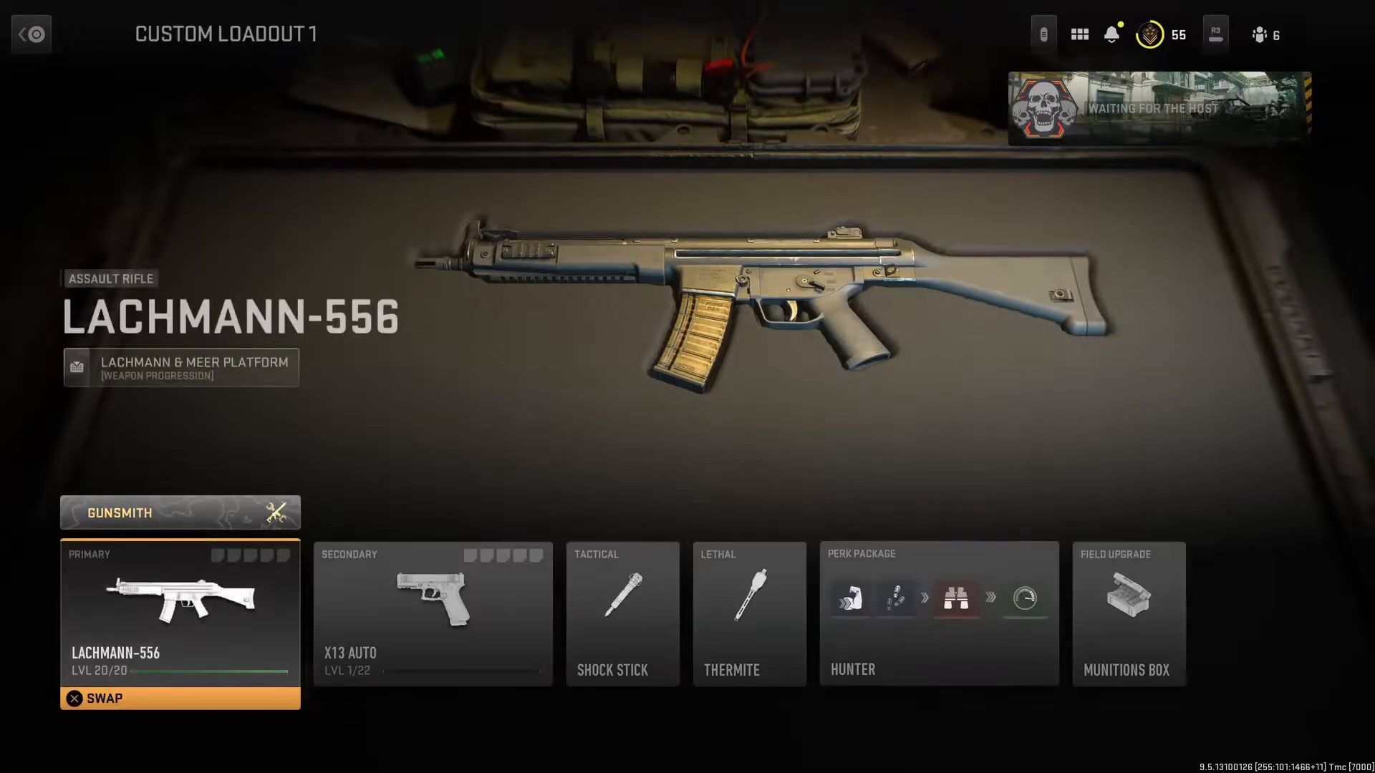
- Equip the Kastov 762 assault rifle as the primary weapon of Custom Loadout 1
key("Escape")
key("Return")
key("Return")
key("Left")
key("Left")
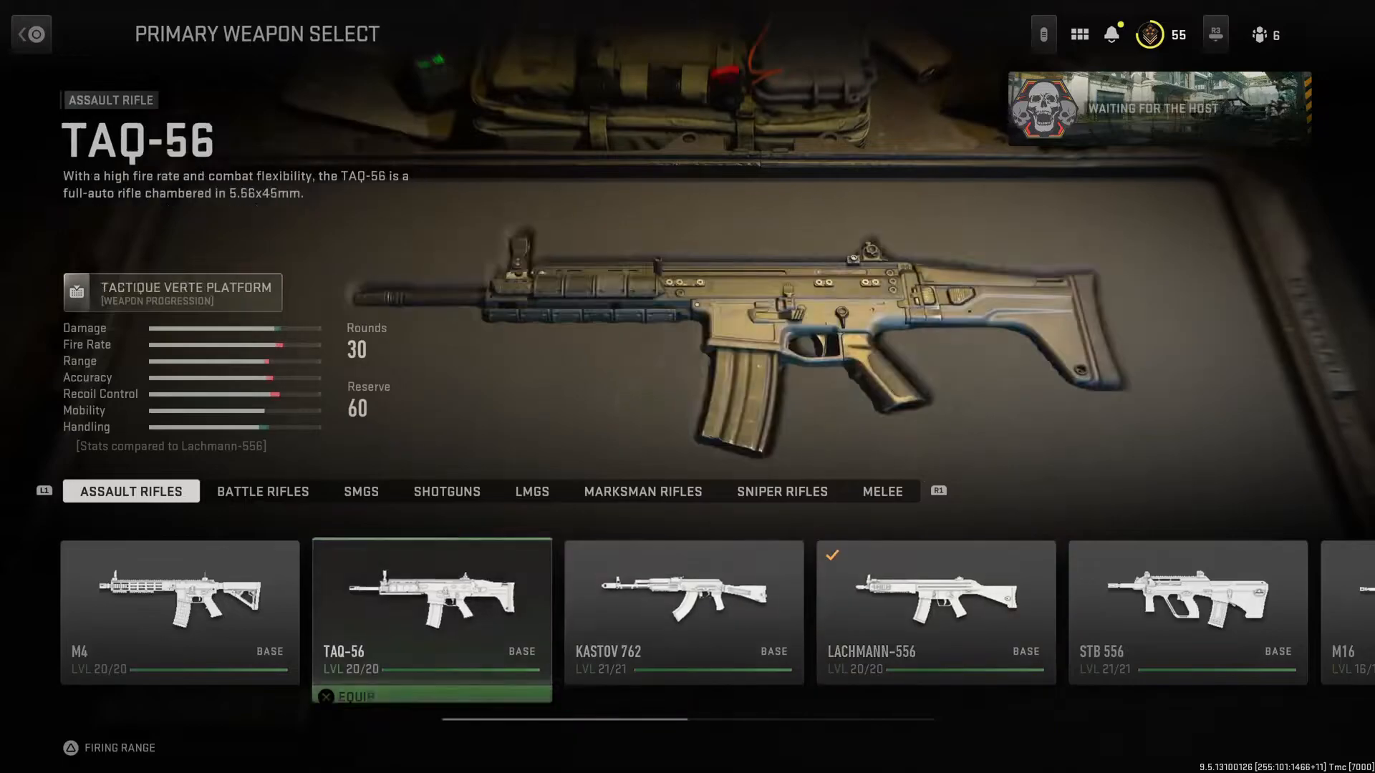
key("Right")
key("Return")
- Apply the gold camo to the Kastov 762 and return to the private match weapons overview
key("Up")
key("Return")
key("e")
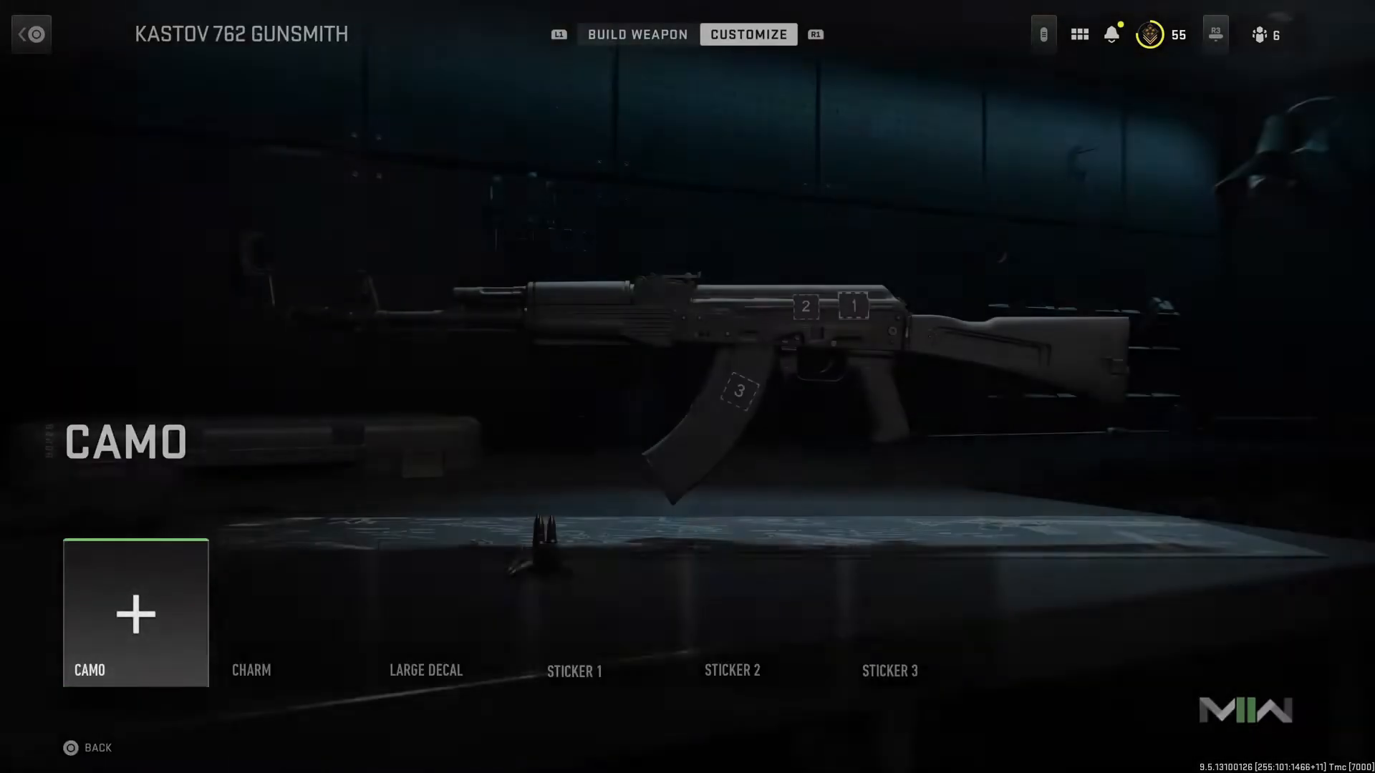
key("Return")
key("Right")
key("Right")
key("Return")
key("Escape")
key("Escape")
key("Escape")
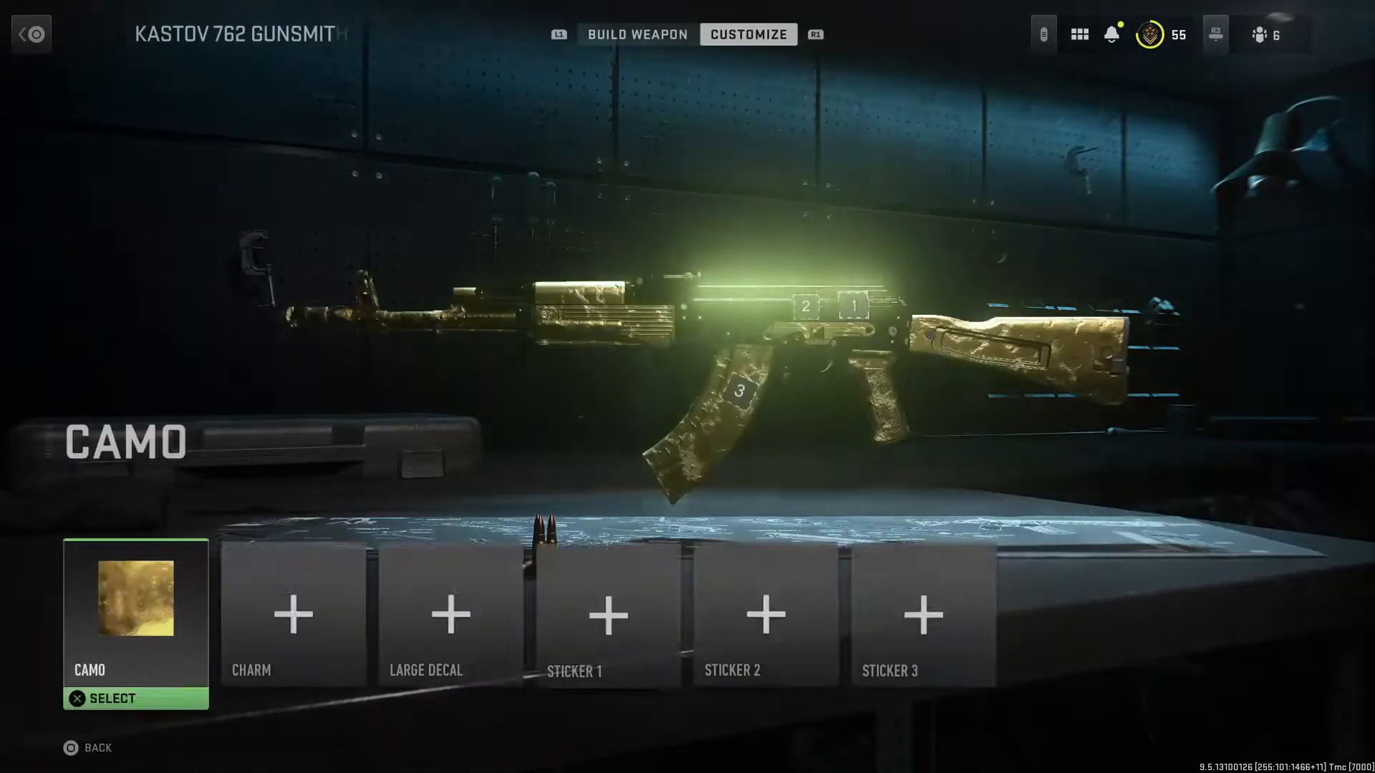
key("Escape")
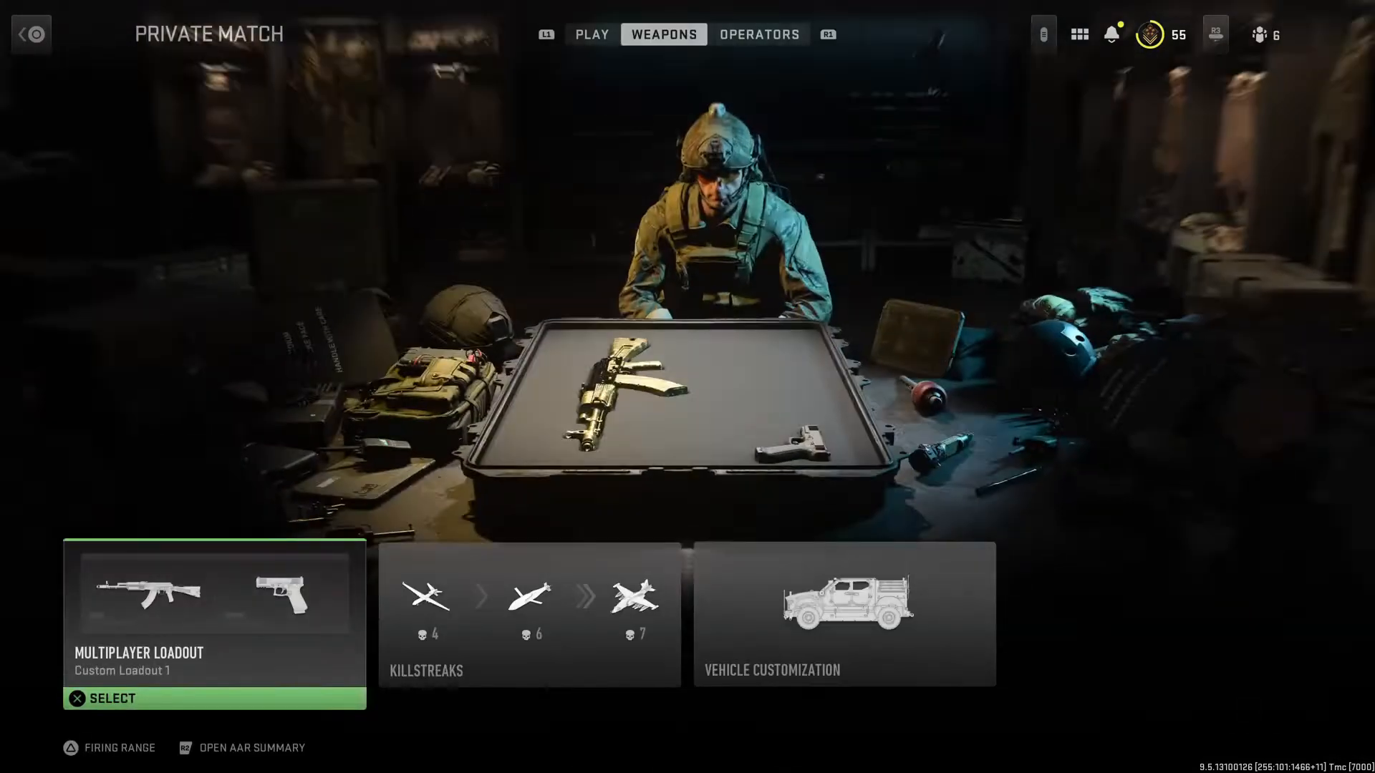
- Open the Free-for-All game rules of the private match for editing
key("q")
key("Right")
key("Return")
key("Right")
key("Right")
key("Left")
key("Return")
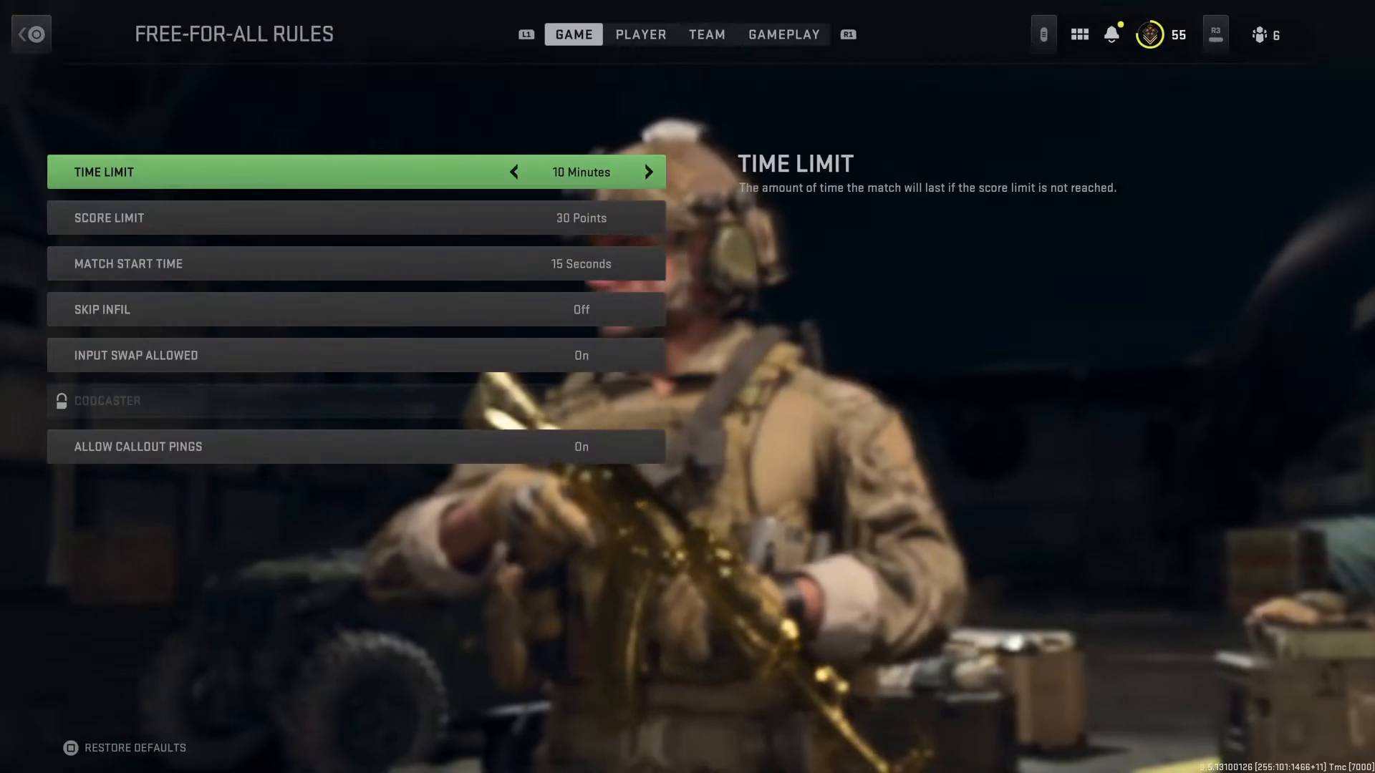
- Set the Free-for-All match time limit to Unlimited
key("Left")
key("Left")
key("Left")
key("Left")
key("Left")
key("Left")
key("Left")
key("Left")
key("Left")
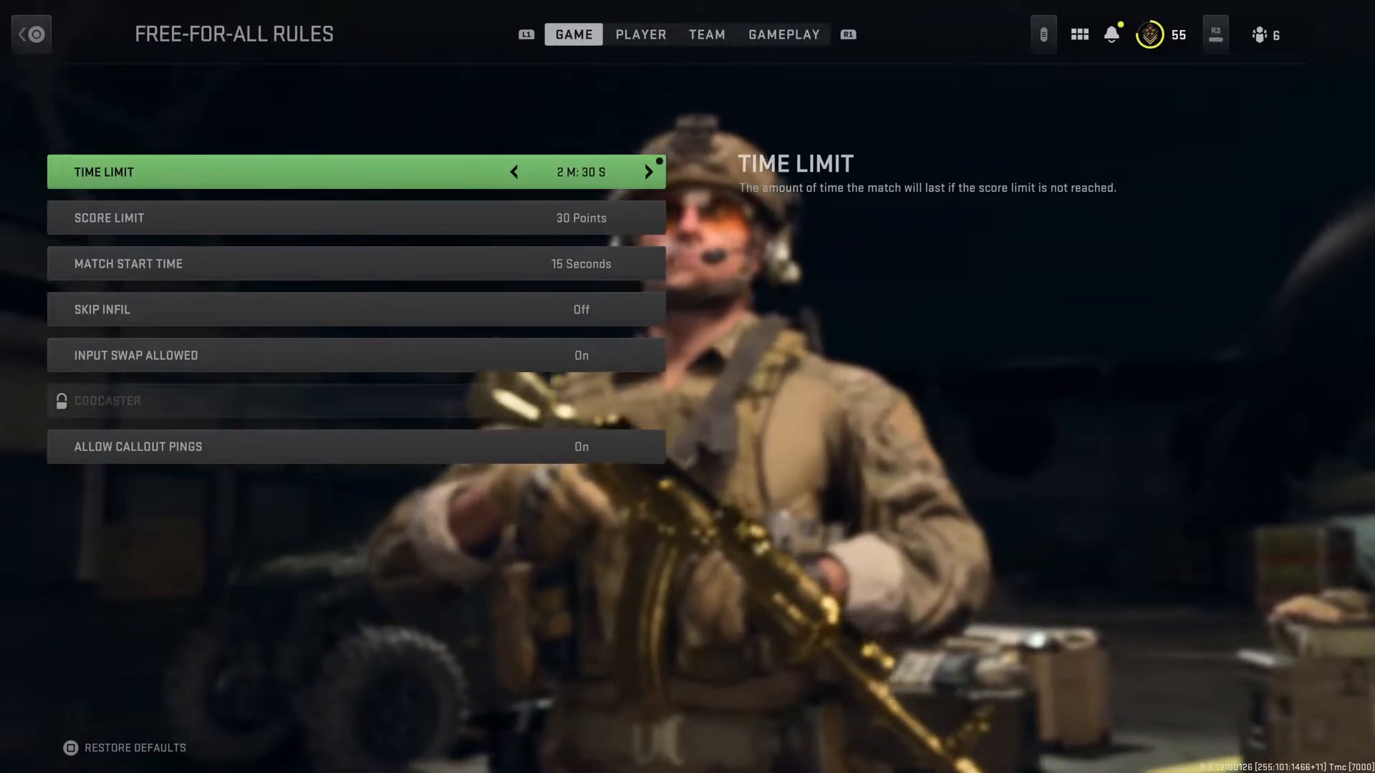
key("Right")
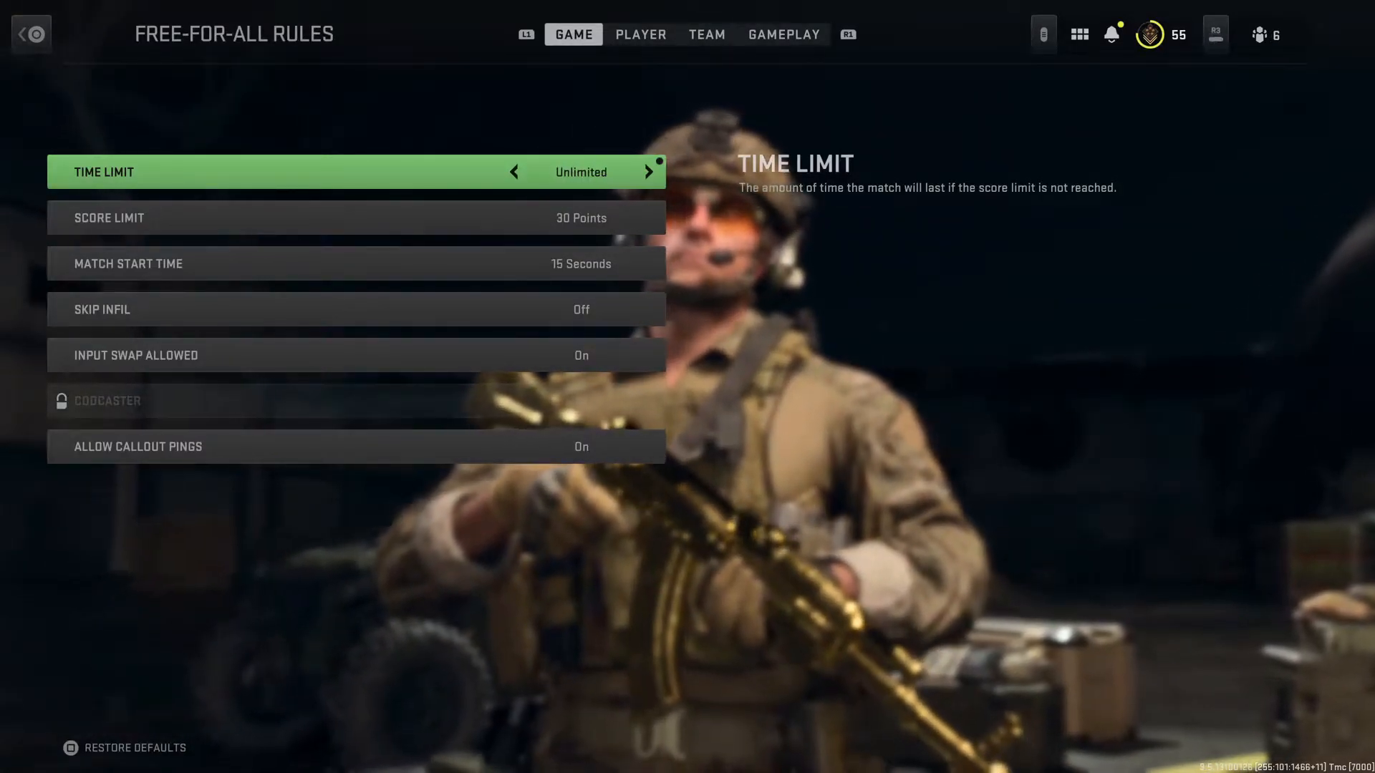
- Turn on Tier 1 Mode in the Free-for-All gameplay rules and leave the rules
key("e")
key("e")
key("e")
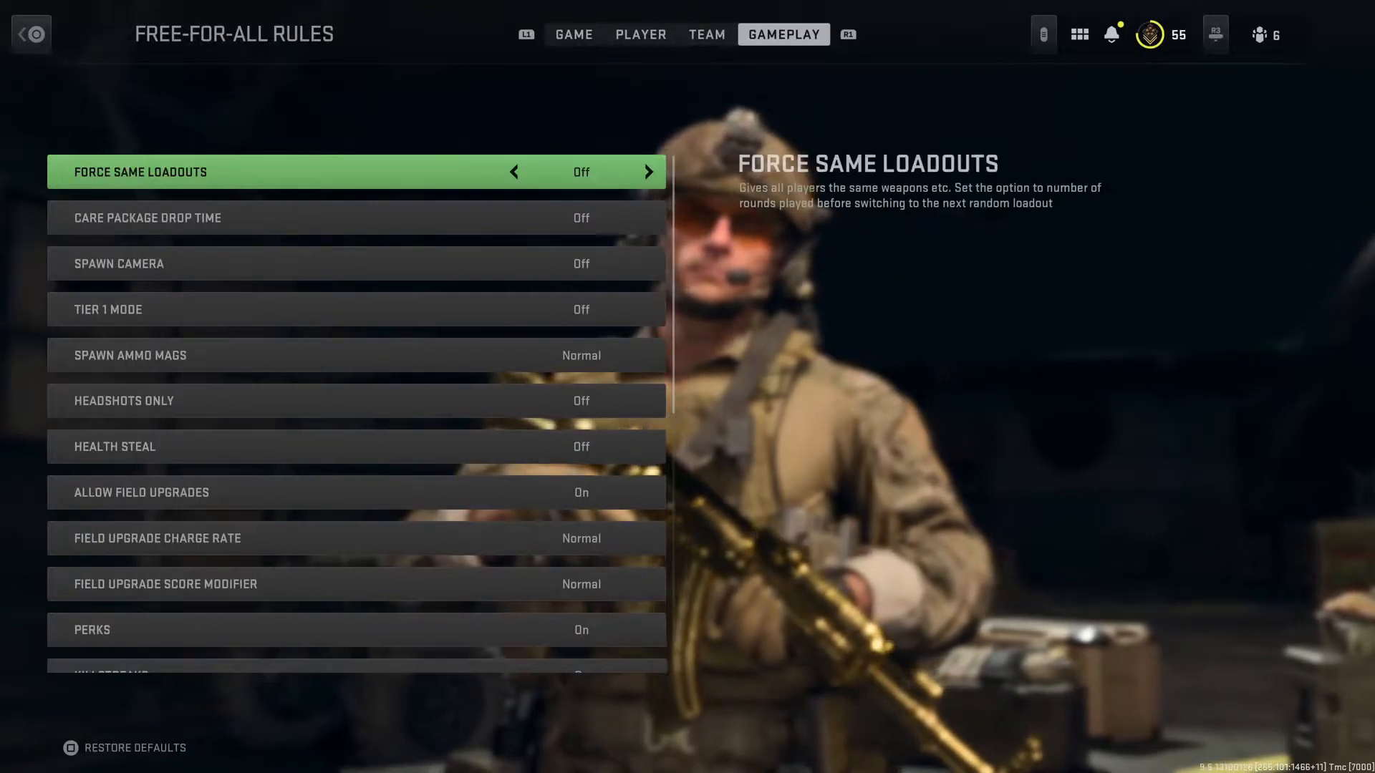
key("Down")
key("Down")
key("Down")
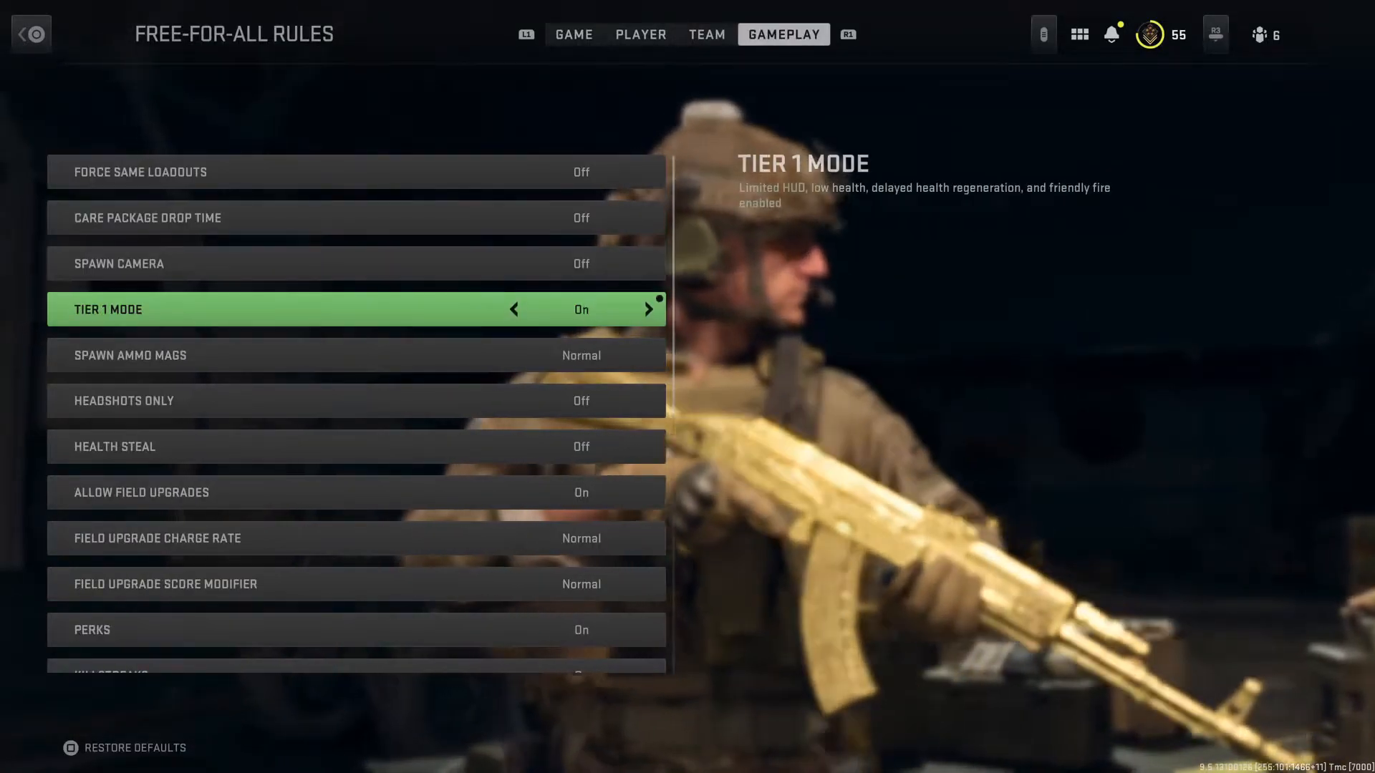
key("Escape")
- Browse the private match maps from Farm 18 past Santa Seña Border Crossing to Taraq
key("Return")
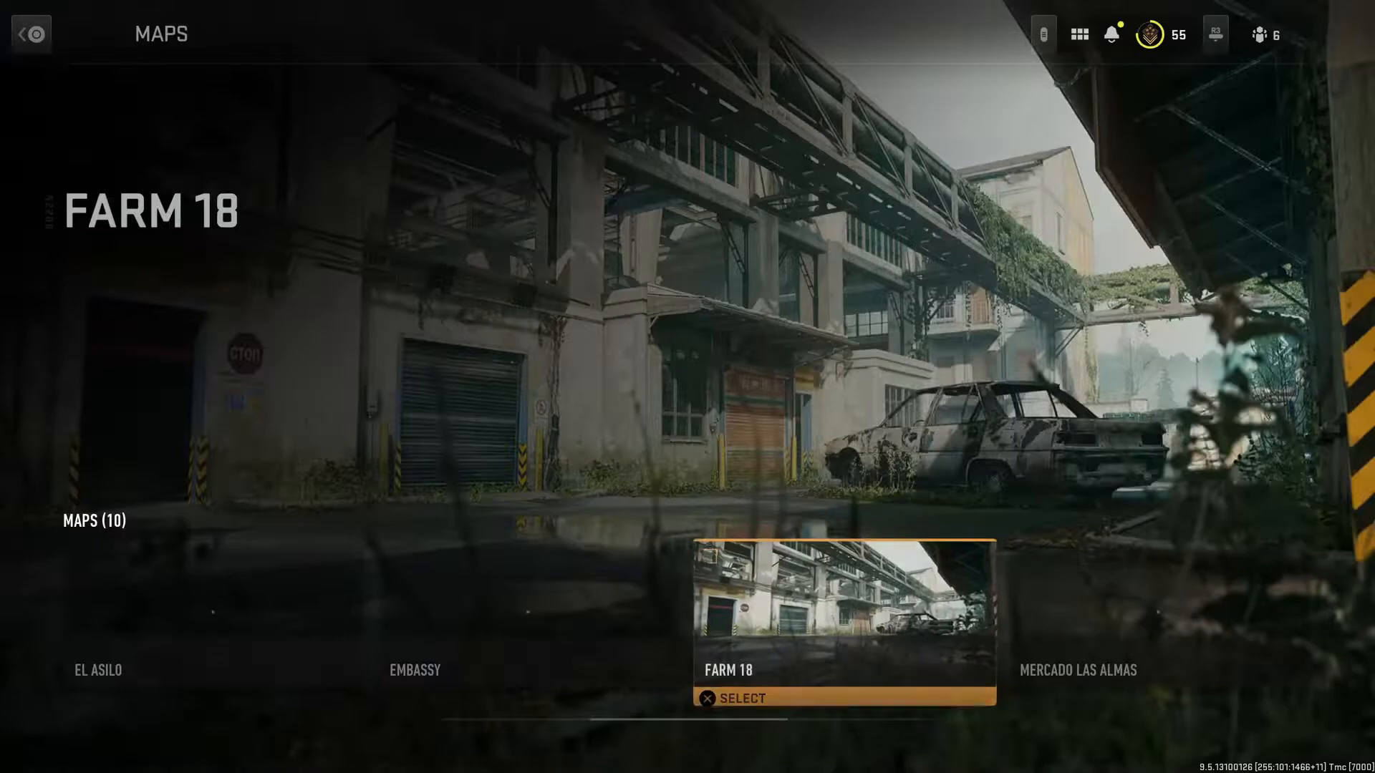
key("Right")
key("Right")
key("Right")
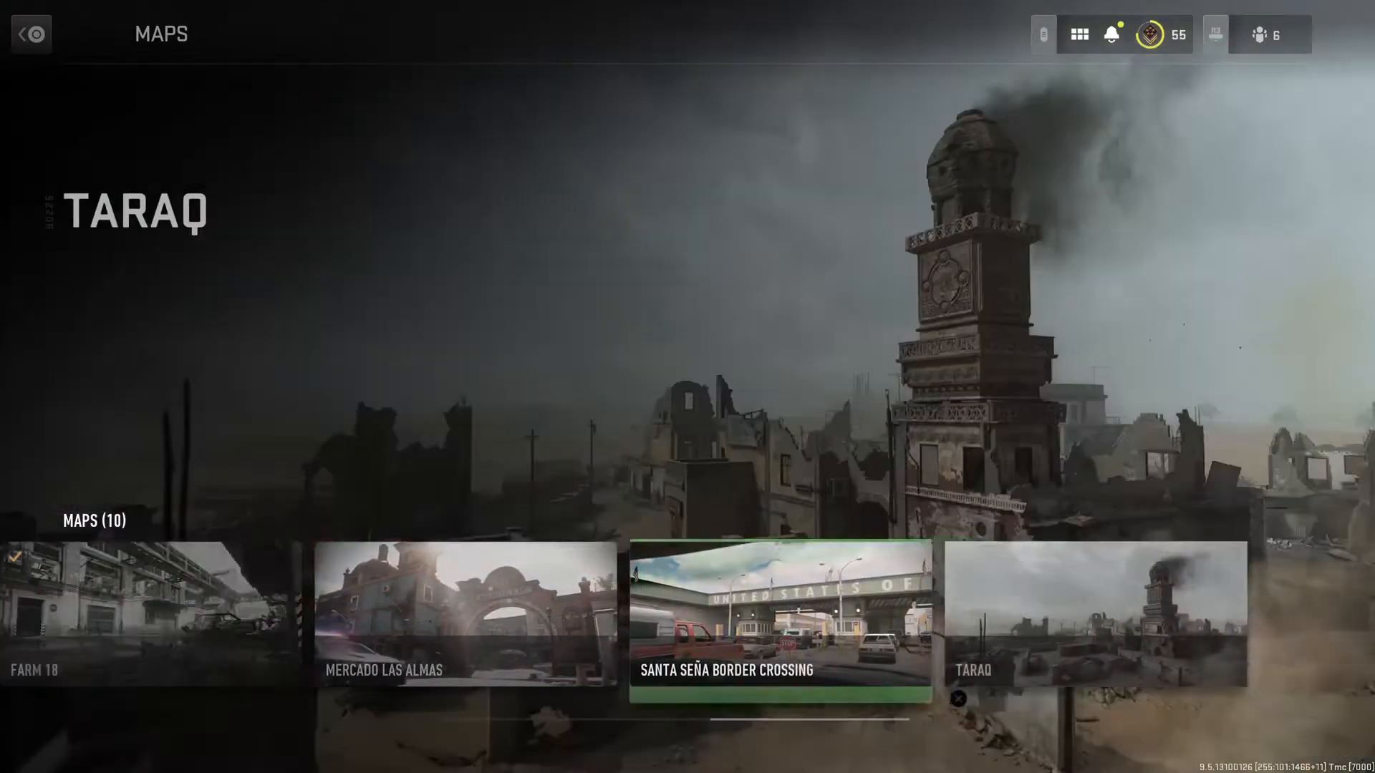
key("Right")
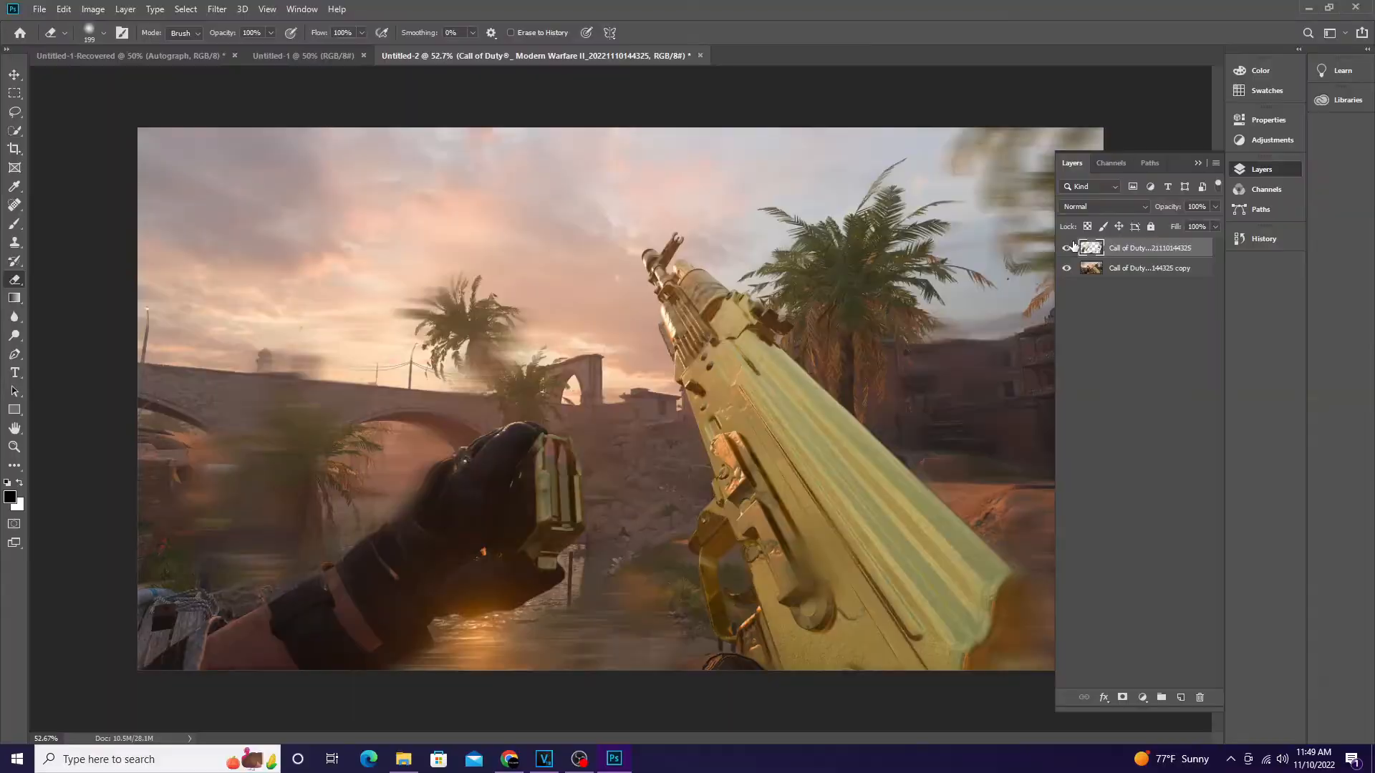
left_click(1067, 248)
right_click(1144, 251)
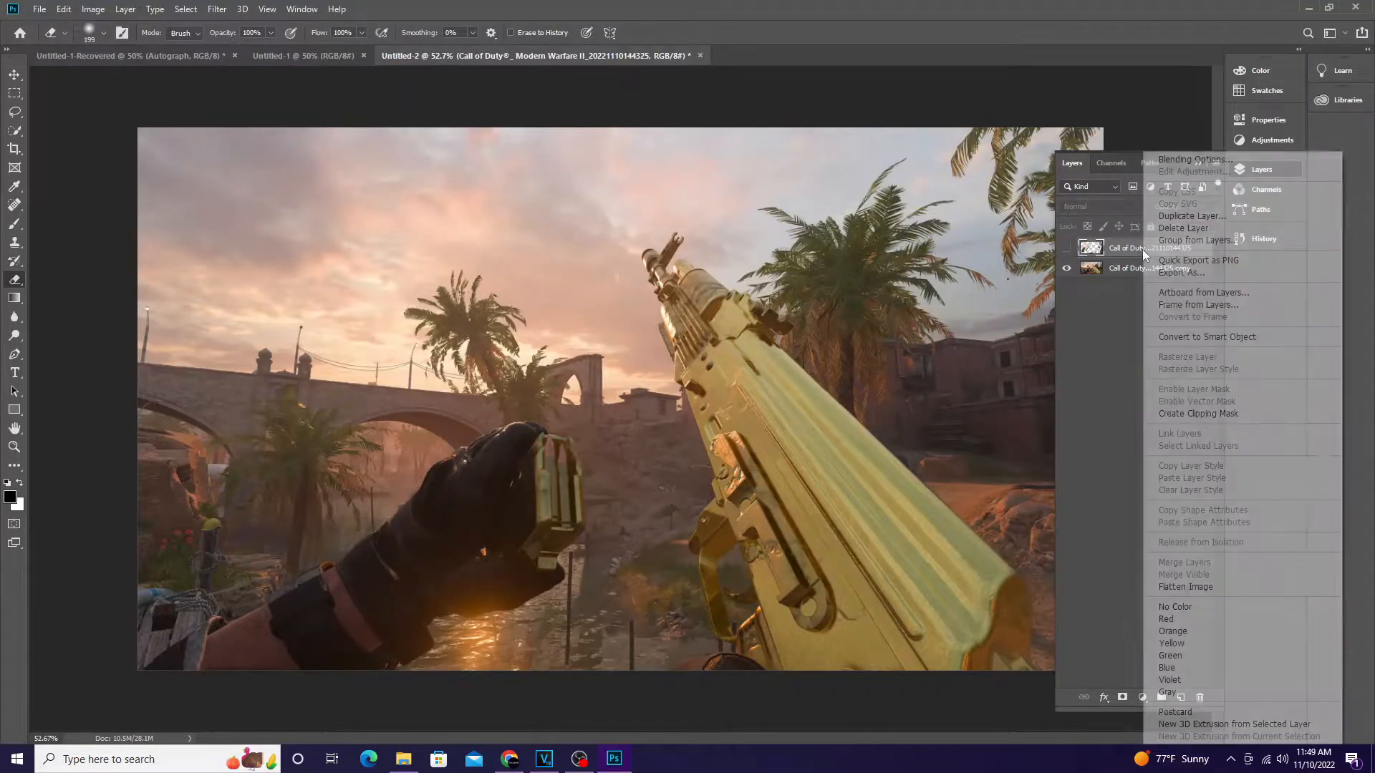
left_click(1191, 216)
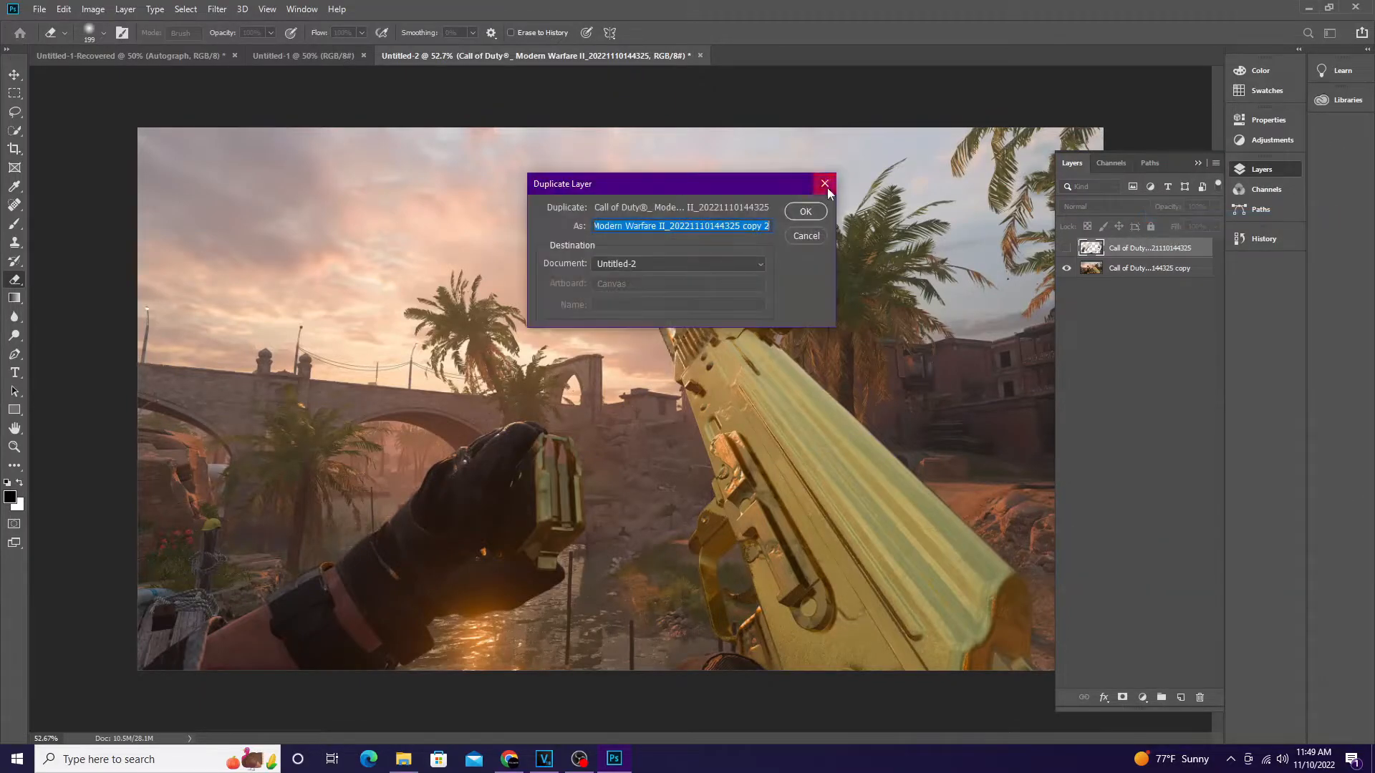
left_click(816, 201)
- Delete the hidden, partly erased blur layer above the game screenshot
right_click(1161, 248)
left_click(1192, 235)
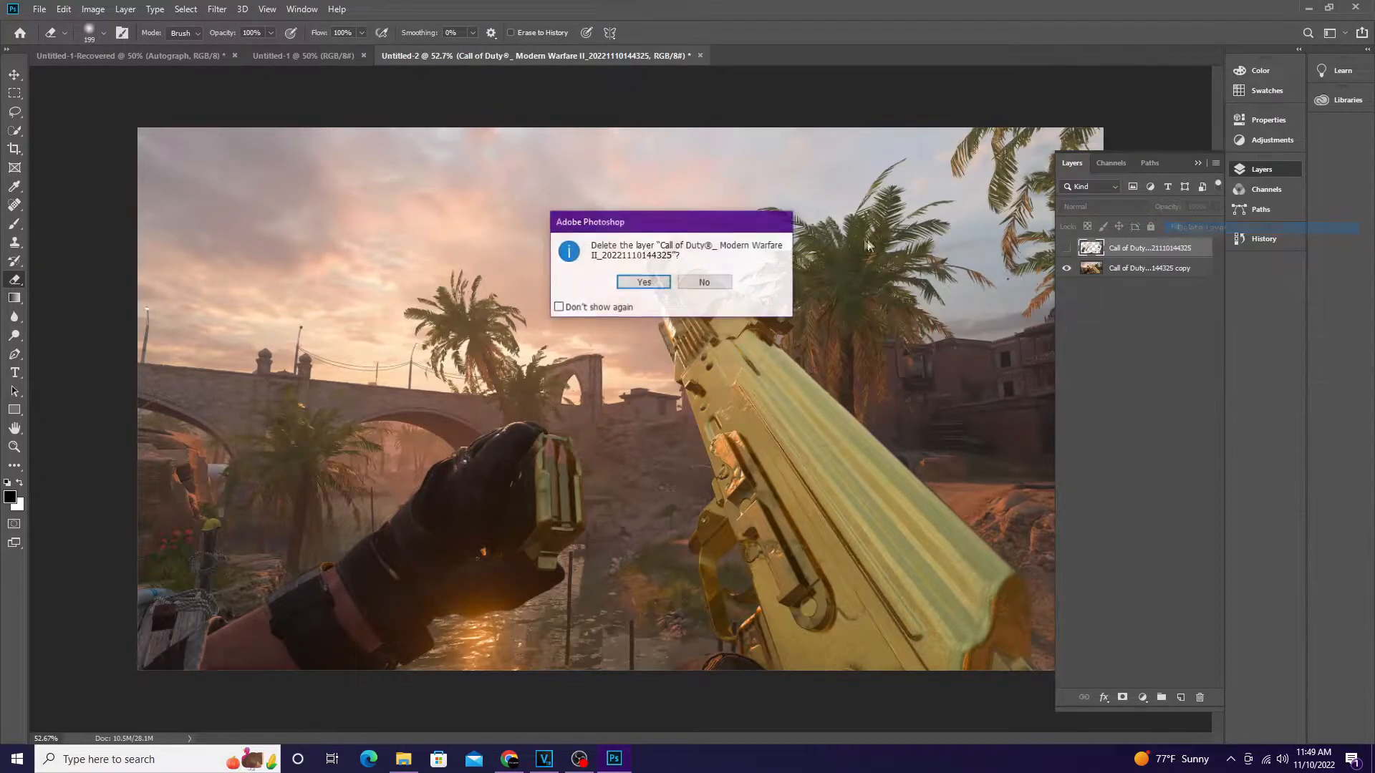
left_click(649, 286)
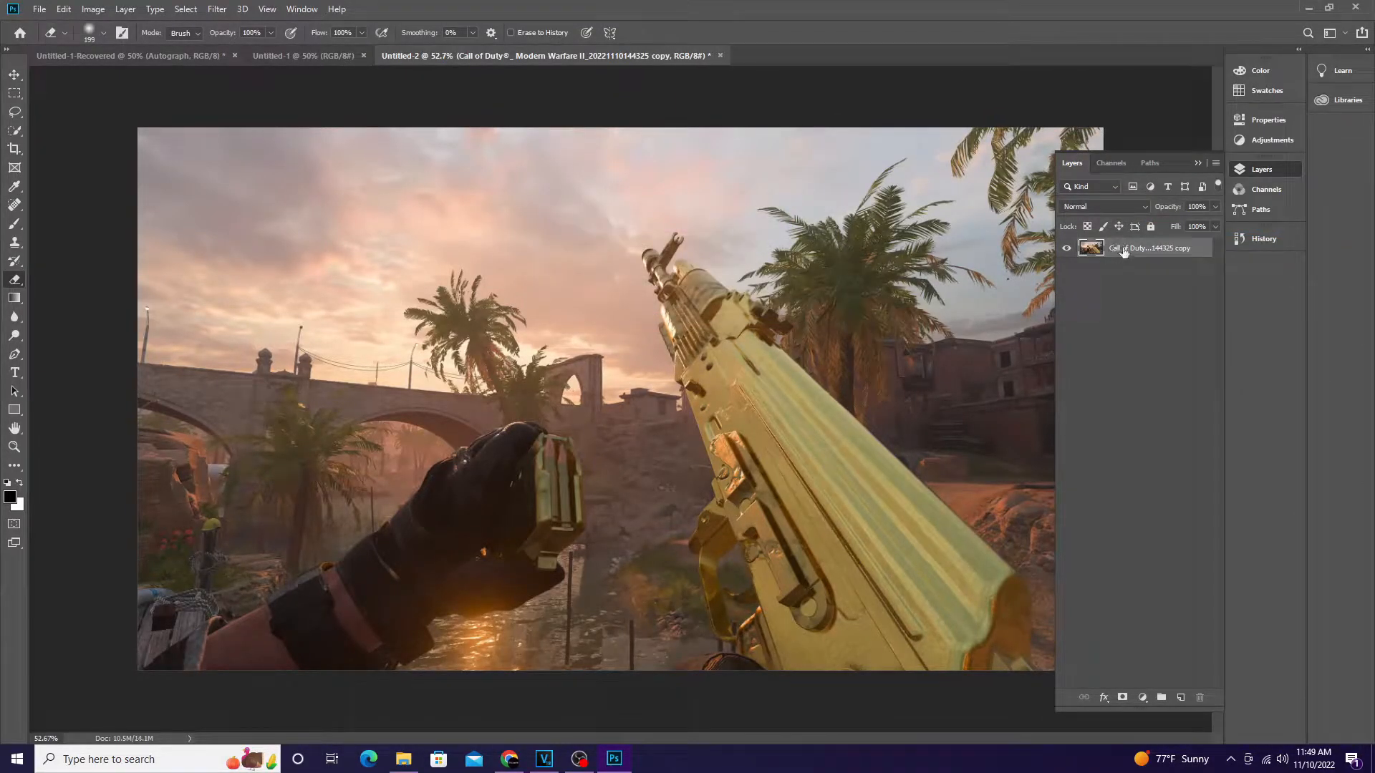
- Duplicate the remaining screenshot layer within the same document, keeping the suggested name
right_click(1123, 251)
left_click(1182, 216)
left_click(799, 213)
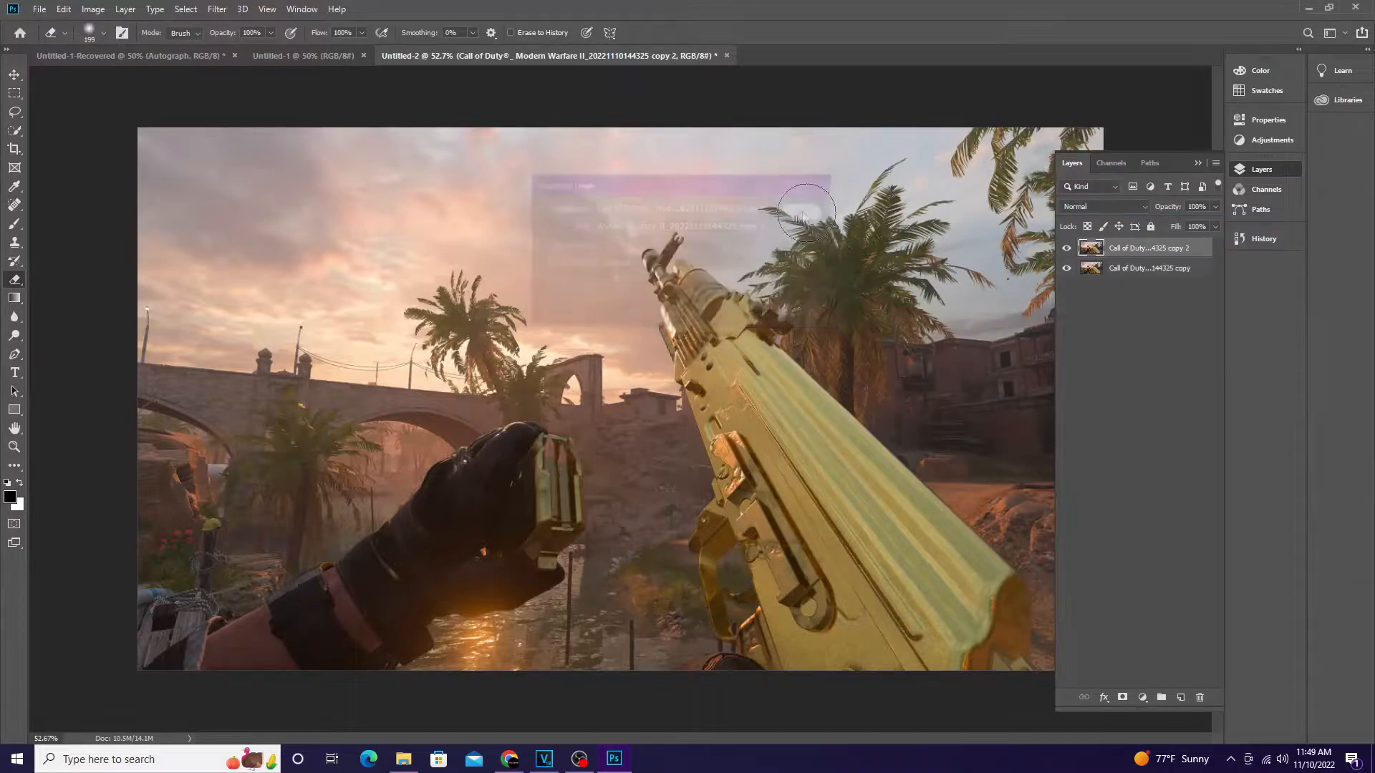
- Apply a Motion Blur with a 0° angle and a distance of 33 pixels to the duplicated layer
left_click(215, 9)
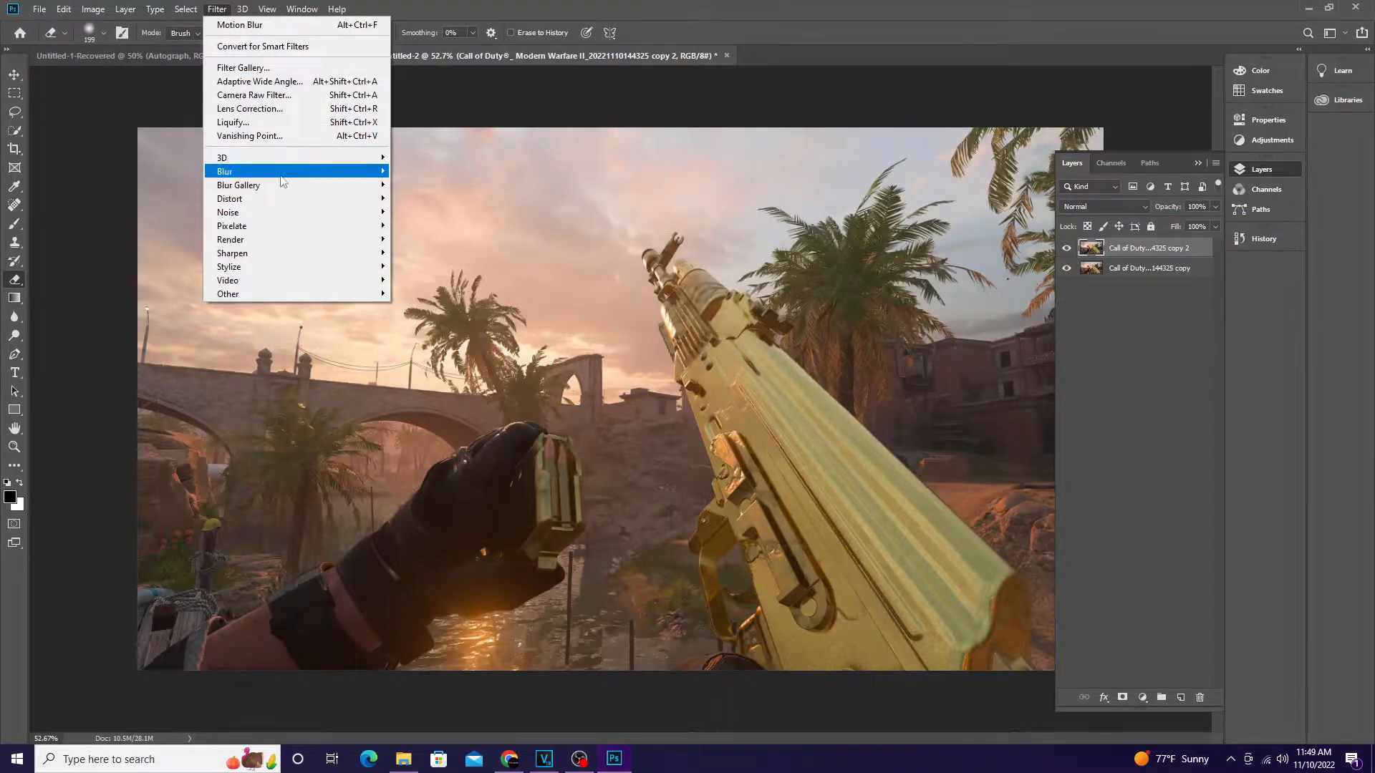
mouse_move(287, 173)
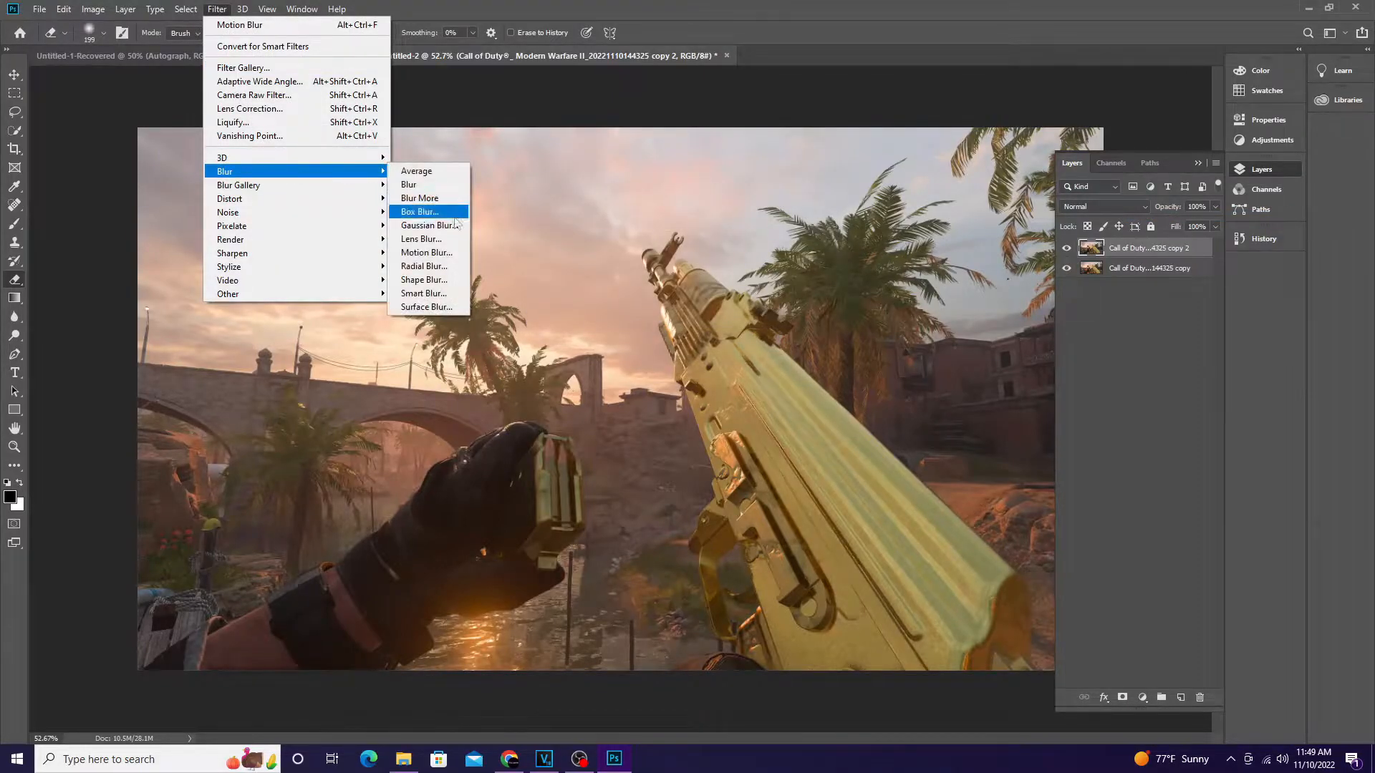
left_click(438, 254)
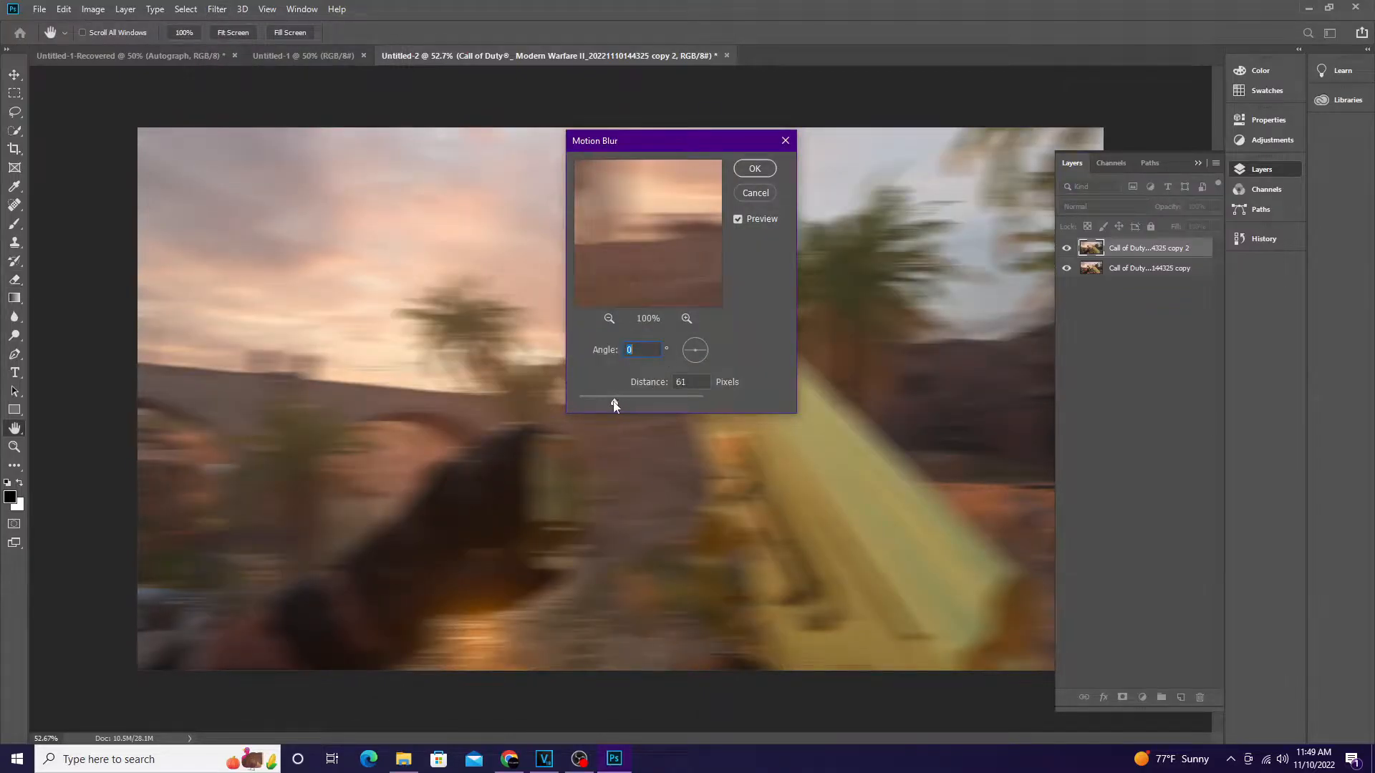
key("Tab")
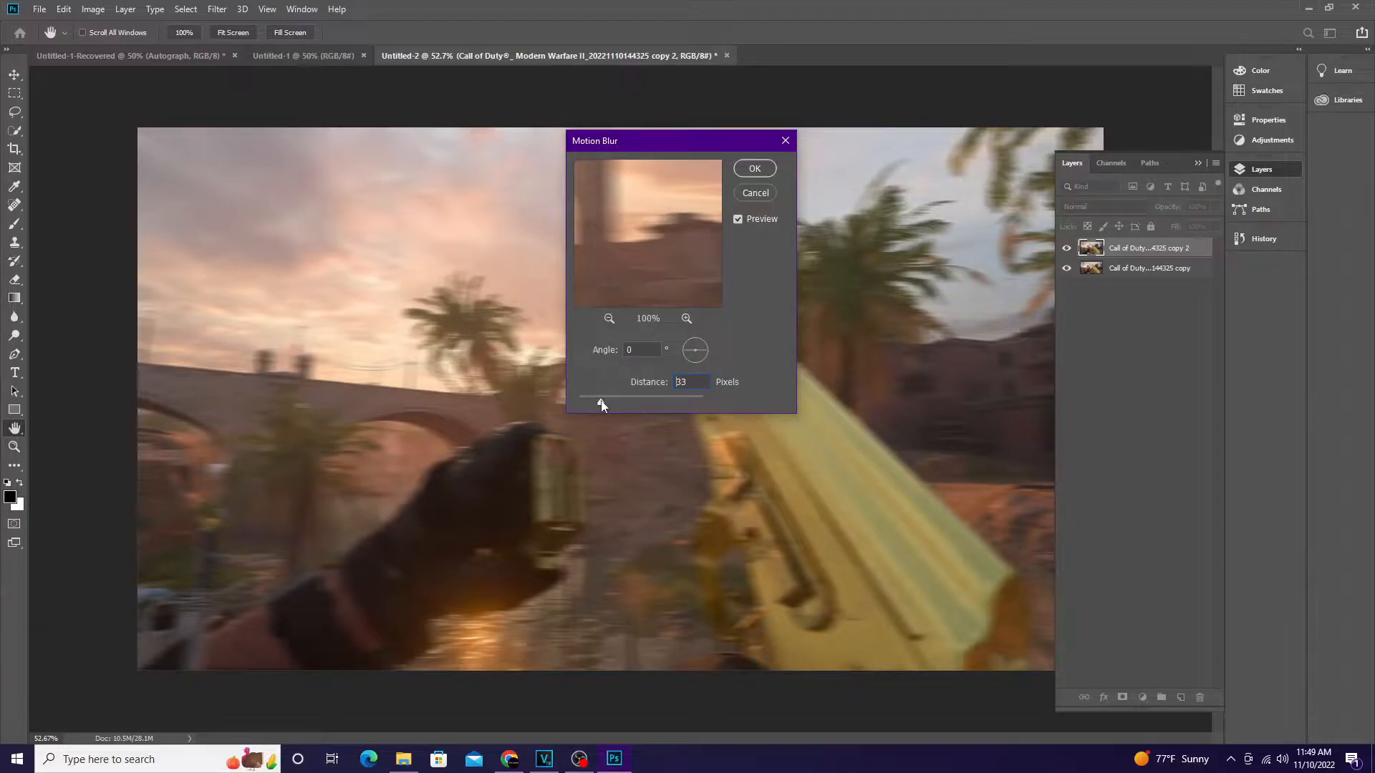
left_click(766, 171)
- Erase the blur over the rifle's body and barrel and over the gloved hand with the magazine, using the soft eraser
key("e")
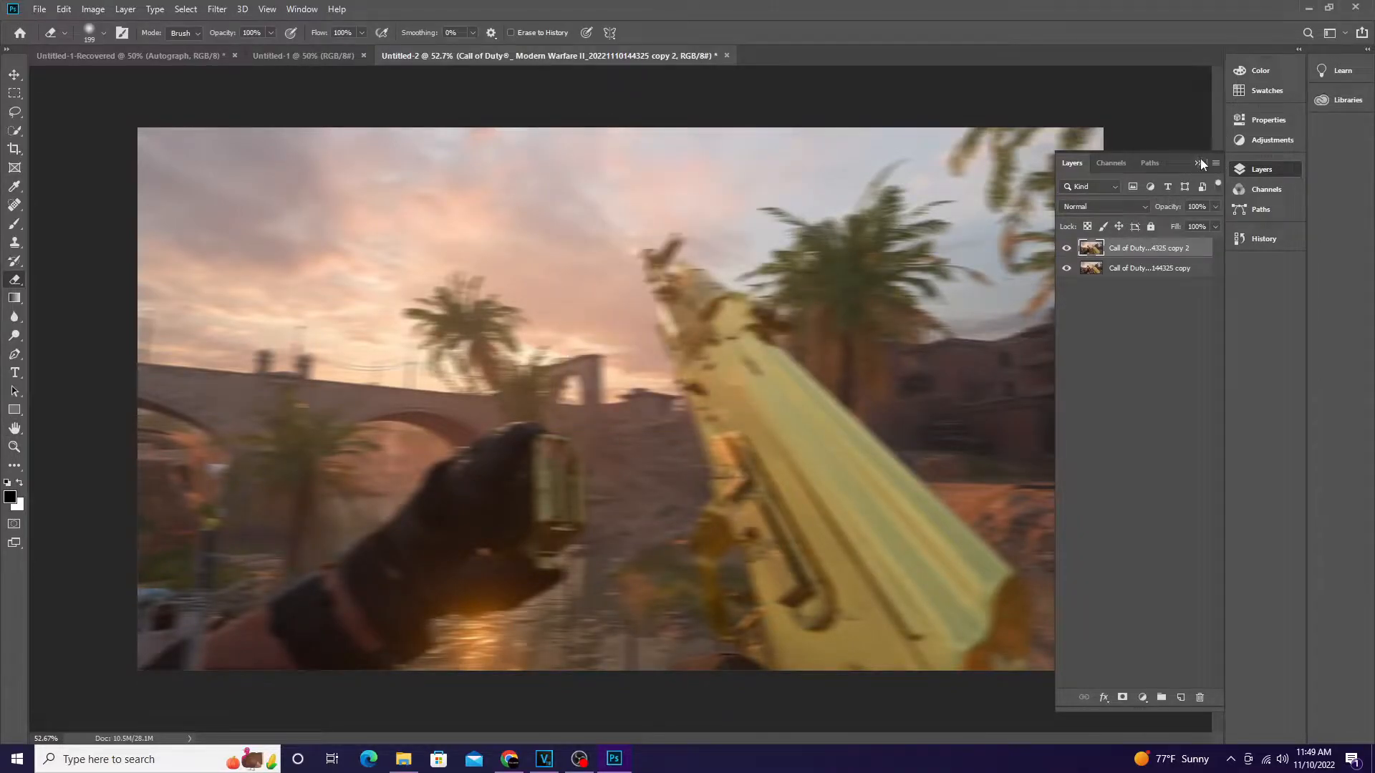
left_click(1200, 163)
mouse_move(759, 501)
left_mouse_down()
mouse_move(811, 614)
mouse_move(806, 643)
mouse_move(895, 654)
mouse_move(949, 607)
left_mouse_up()
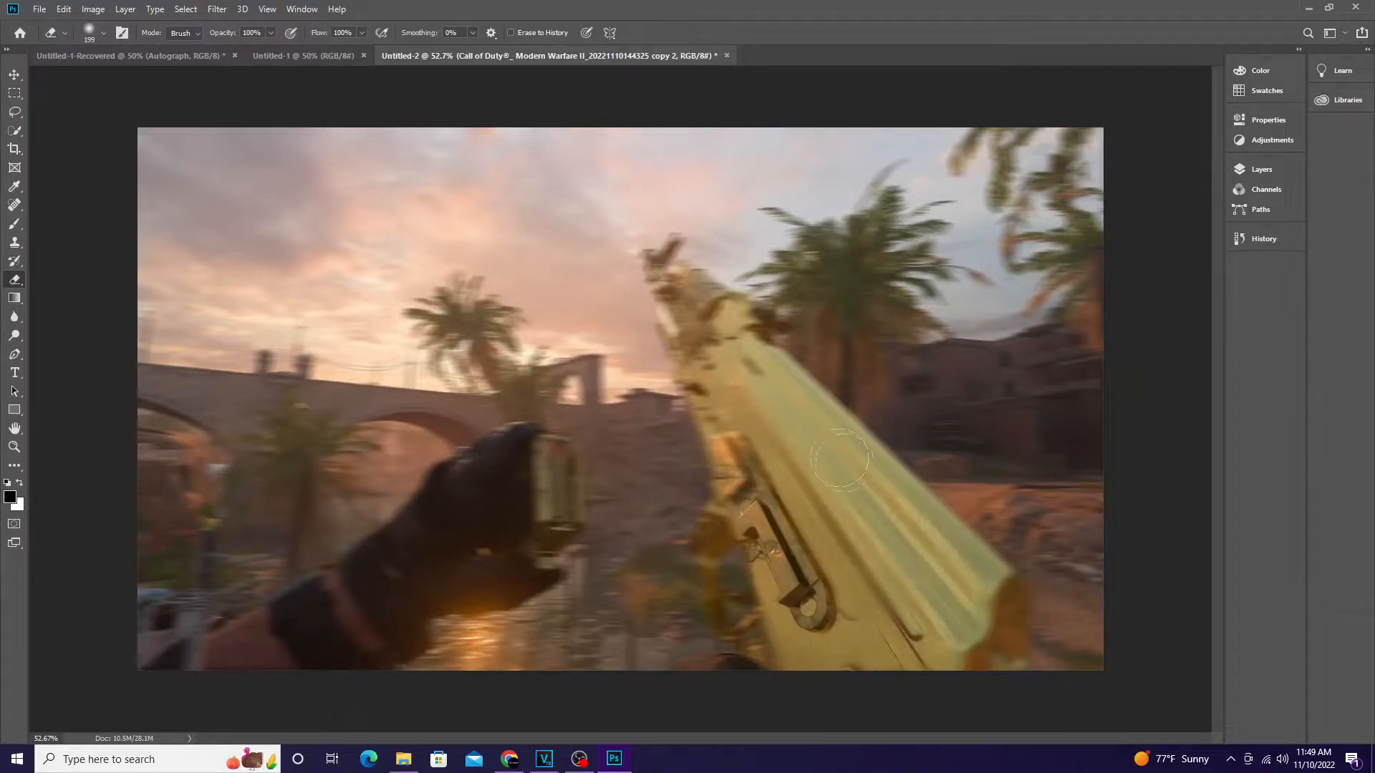
left_click_drag(768, 391, 665, 269)
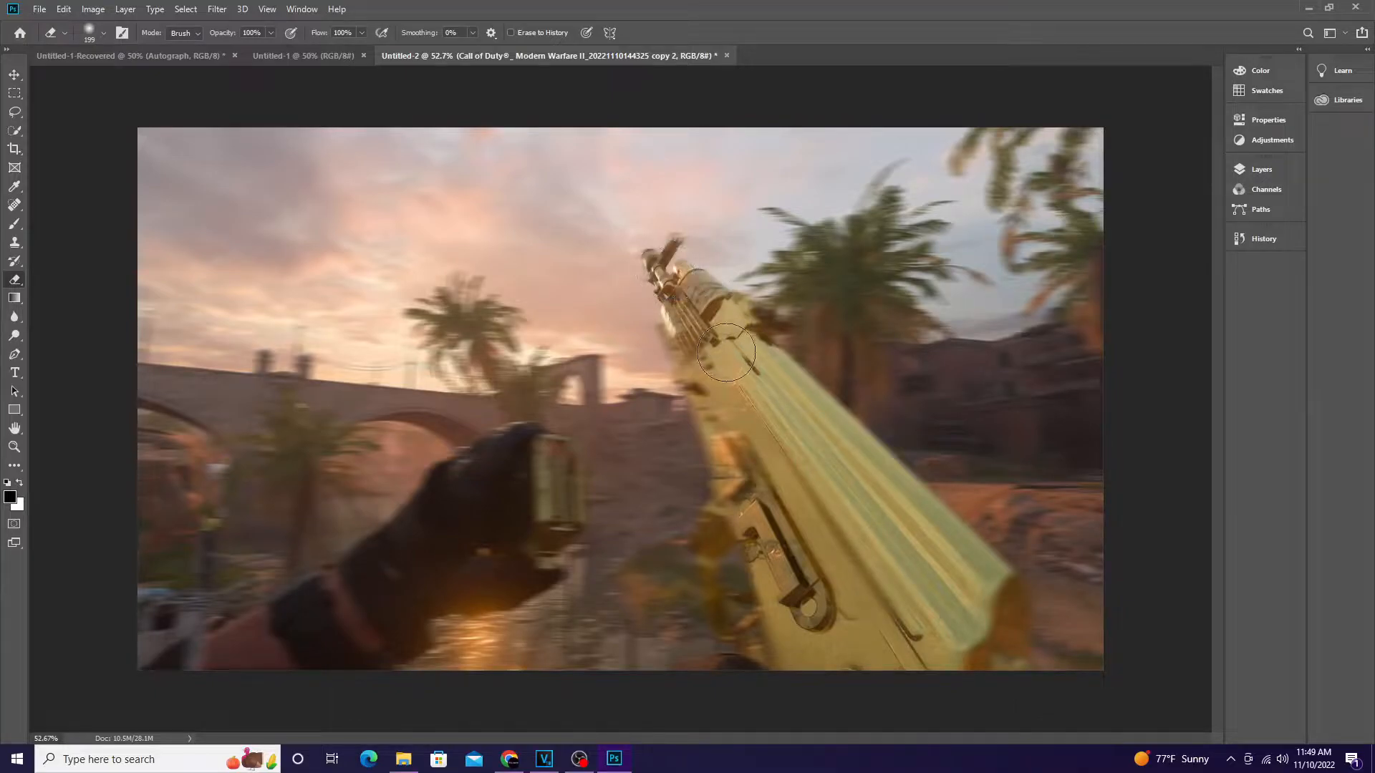
mouse_move(719, 378)
left_mouse_down()
mouse_move(758, 509)
mouse_move(687, 501)
left_mouse_up()
mouse_move(549, 491)
left_mouse_down()
mouse_move(558, 460)
mouse_move(541, 458)
mouse_move(513, 528)
mouse_move(531, 548)
mouse_move(458, 557)
mouse_move(477, 488)
mouse_move(504, 457)
mouse_move(437, 543)
mouse_move(475, 477)
mouse_move(443, 531)
mouse_move(396, 566)
mouse_move(419, 534)
mouse_move(346, 599)
mouse_move(217, 660)
mouse_move(159, 666)
mouse_move(235, 672)
mouse_move(486, 564)
mouse_move(521, 570)
mouse_move(460, 573)
mouse_move(518, 540)
mouse_move(552, 476)
left_mouse_up()
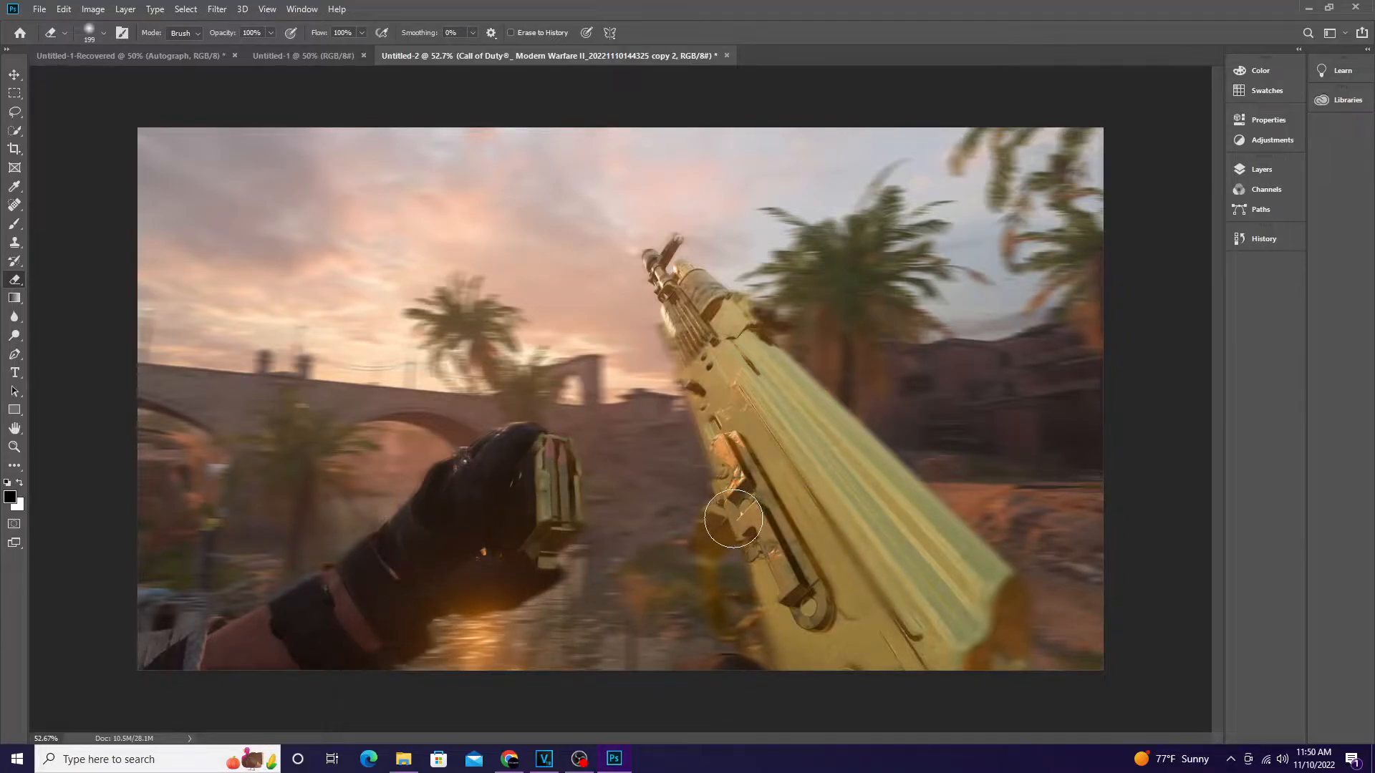
- Erase the remaining blur along the rifle's lower parts and upper edge, refining the fine details with a 61 px eraser
left_click_drag(797, 645, 775, 635)
left_click_drag(964, 638, 998, 622)
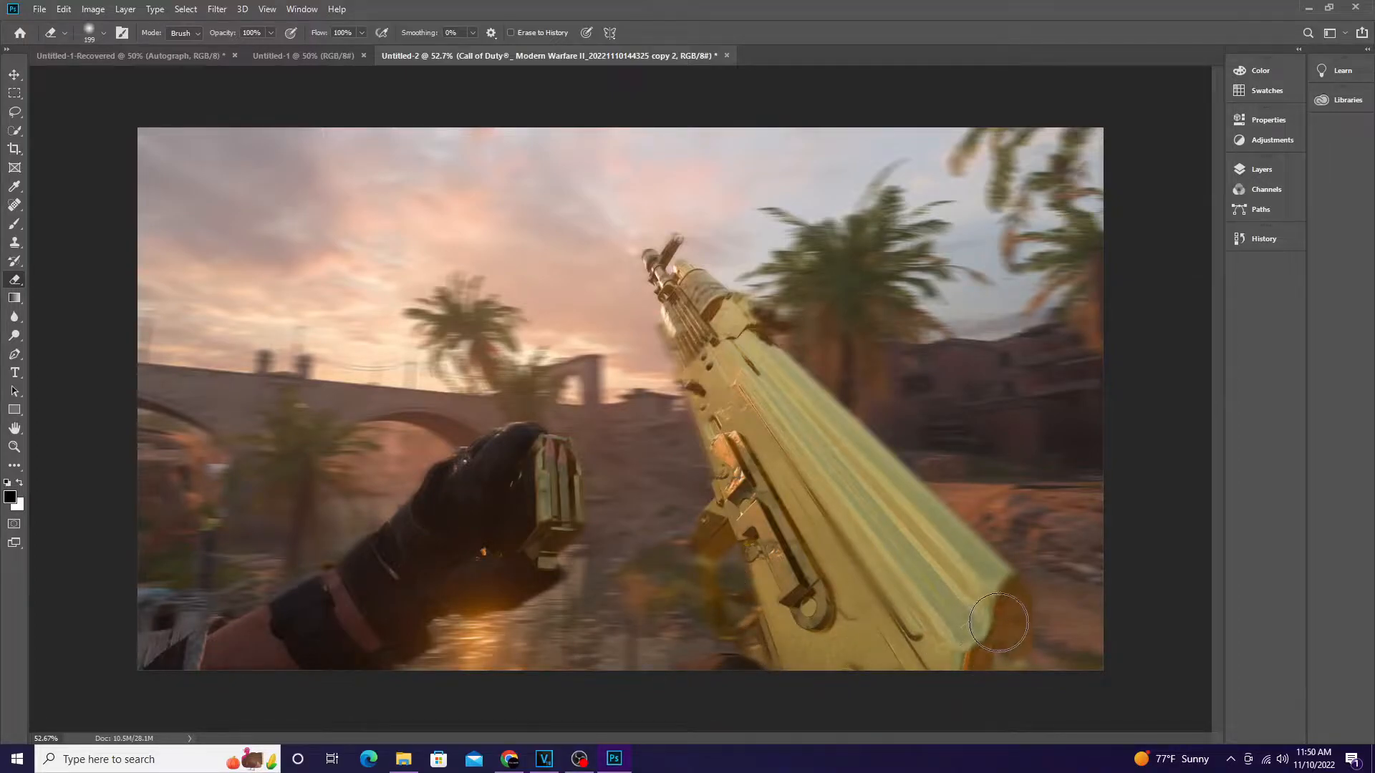
mouse_move(861, 427)
left_mouse_down()
mouse_move(828, 432)
mouse_move(797, 413)
mouse_move(749, 335)
mouse_move(697, 308)
left_mouse_up()
left_click(105, 33)
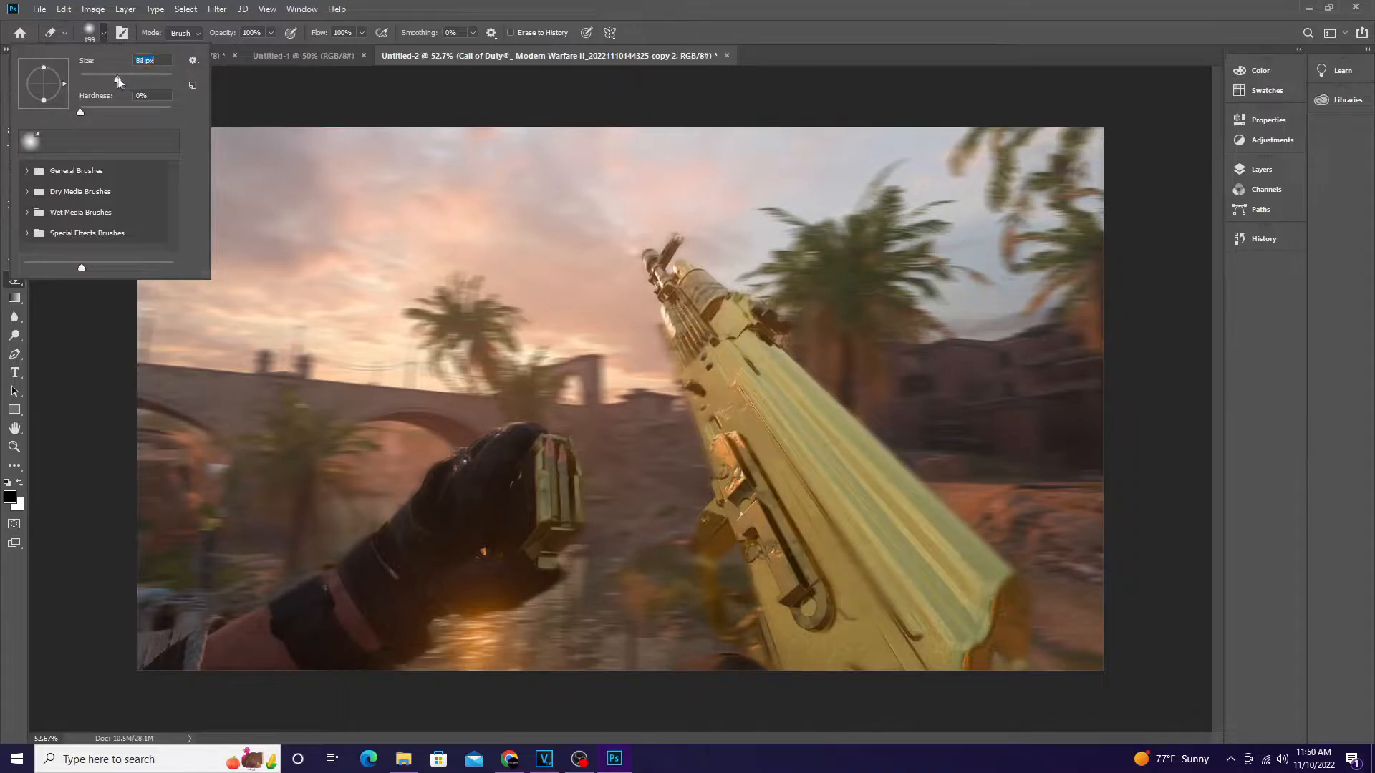
left_click(675, 242)
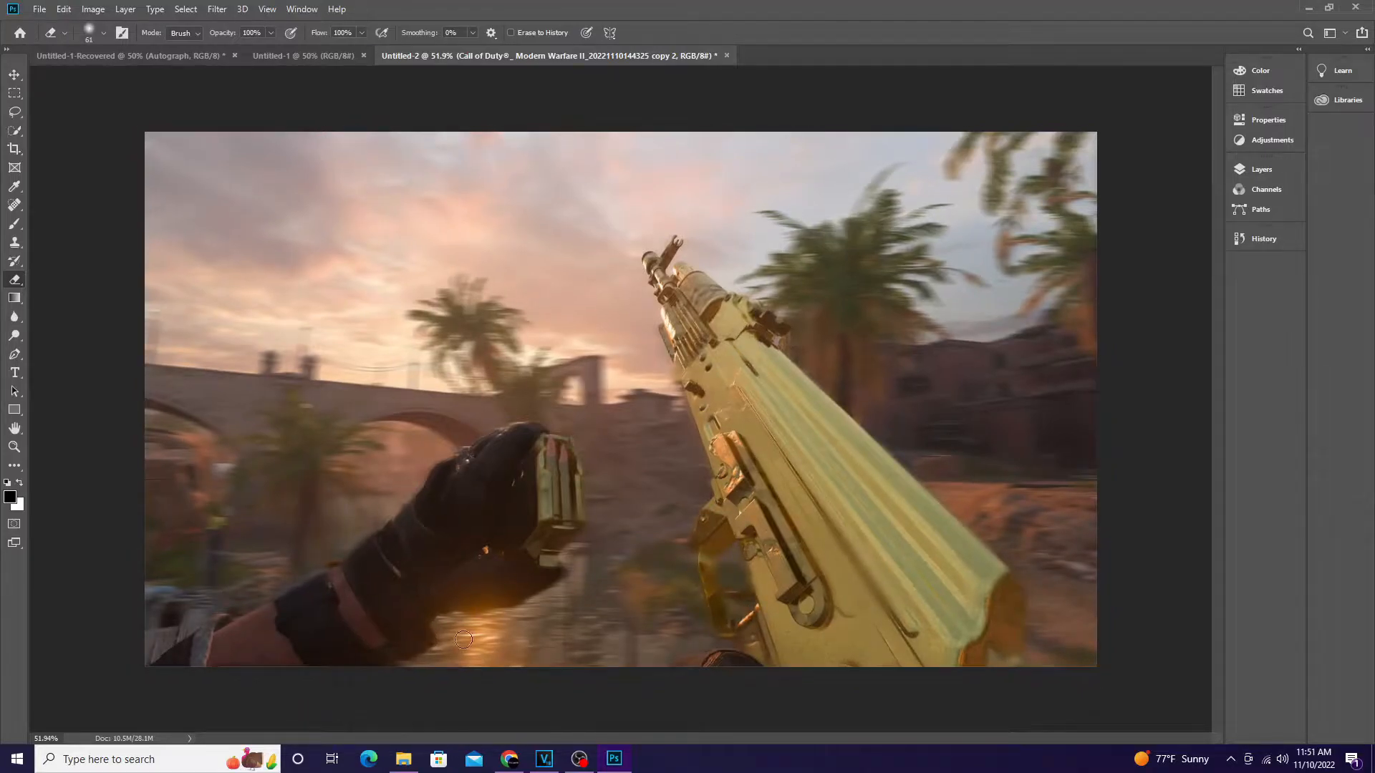
- Add a Gradient fill layer above the blurred copy and base it on the Red, Green preset
left_click(1261, 170)
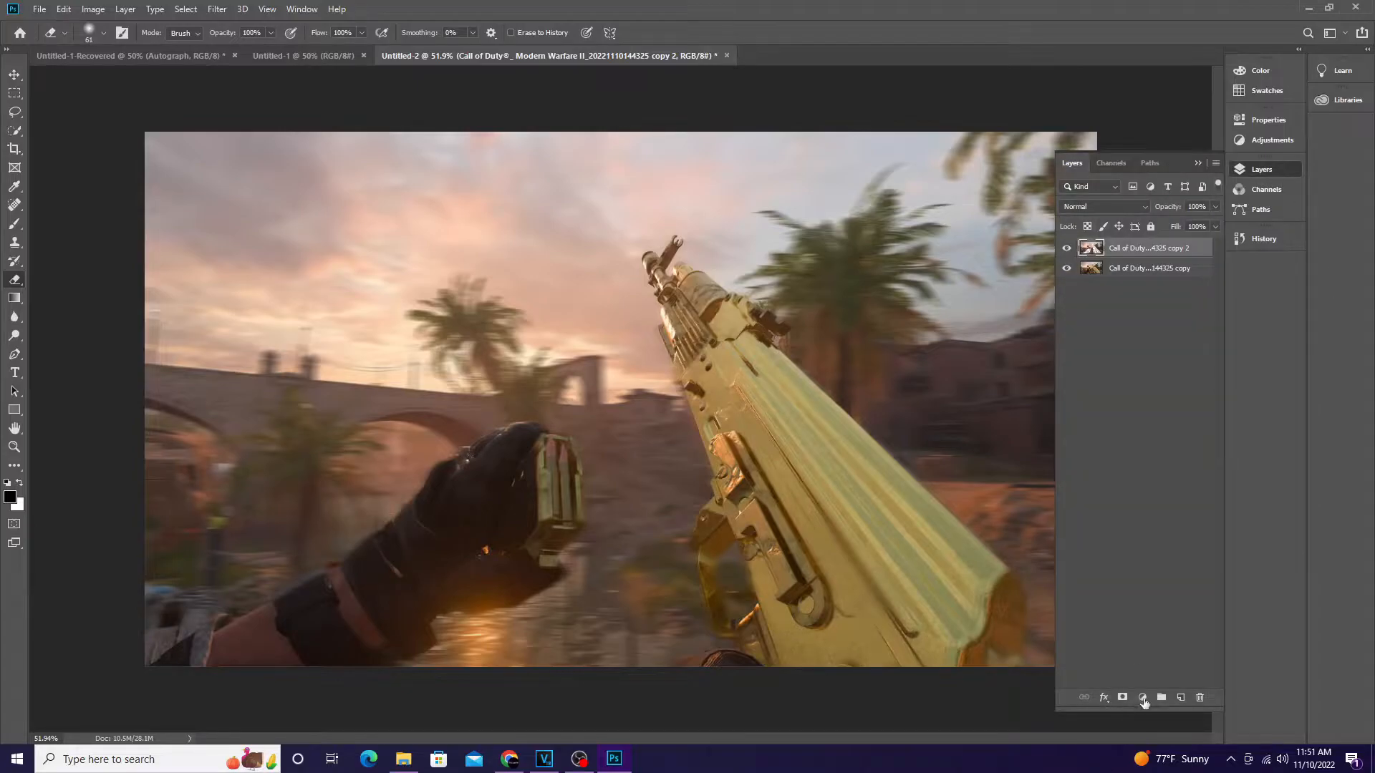
left_click(1143, 698)
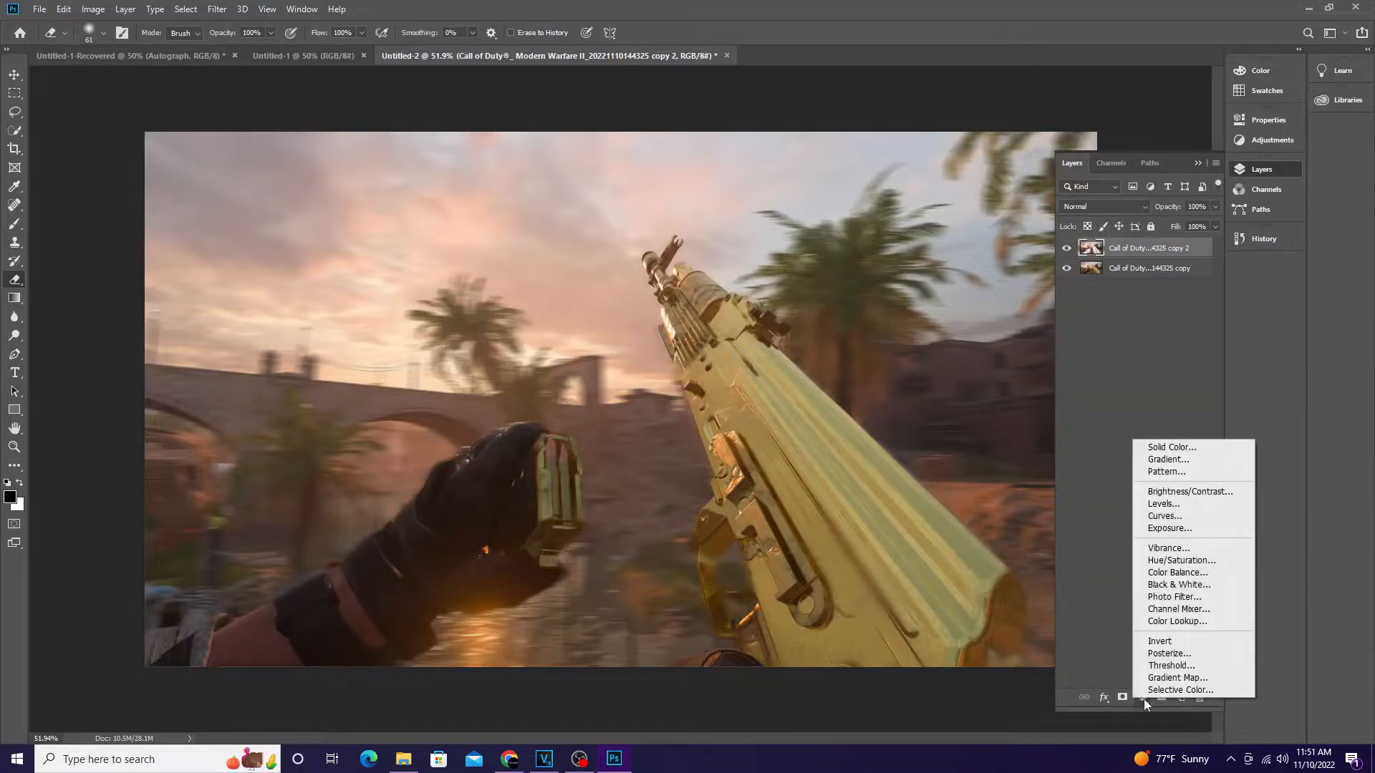
left_click(1197, 459)
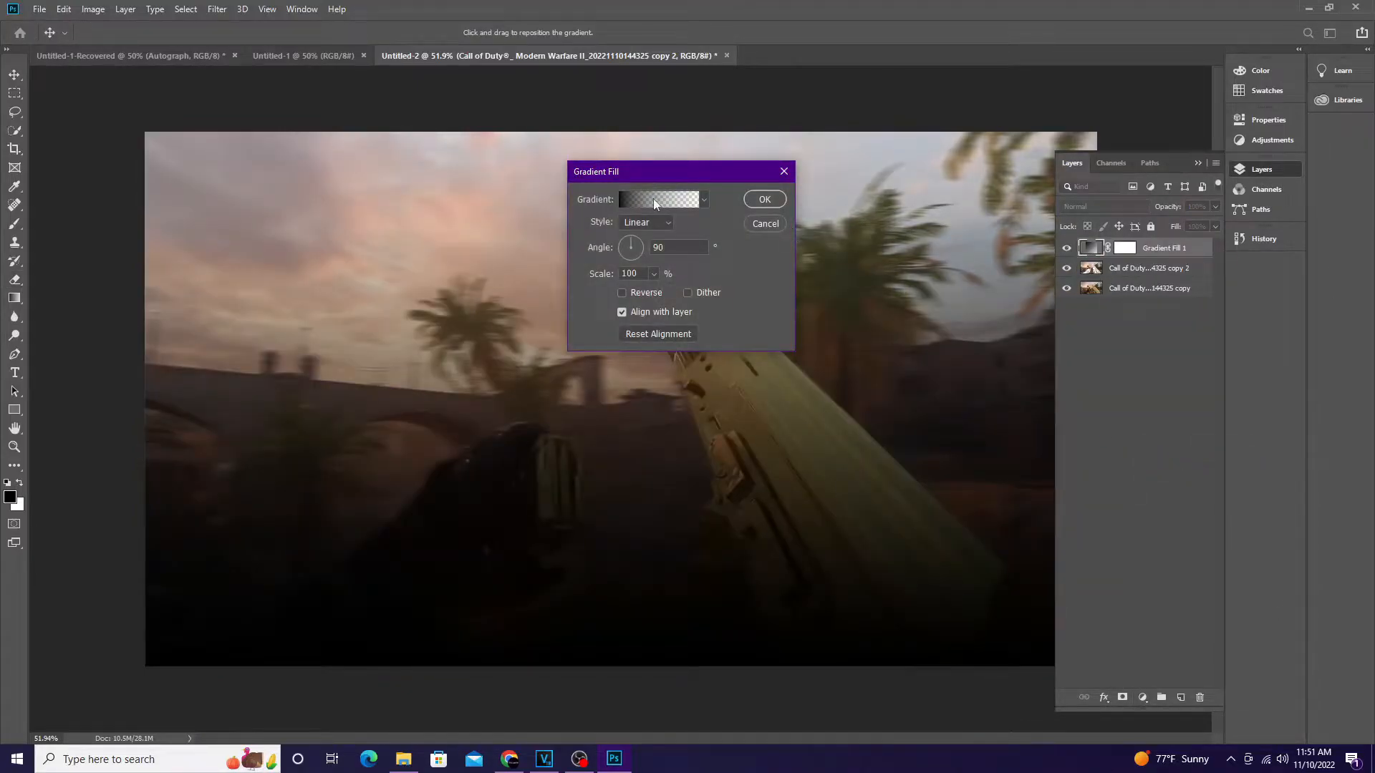
left_click(699, 200)
left_click(616, 157)
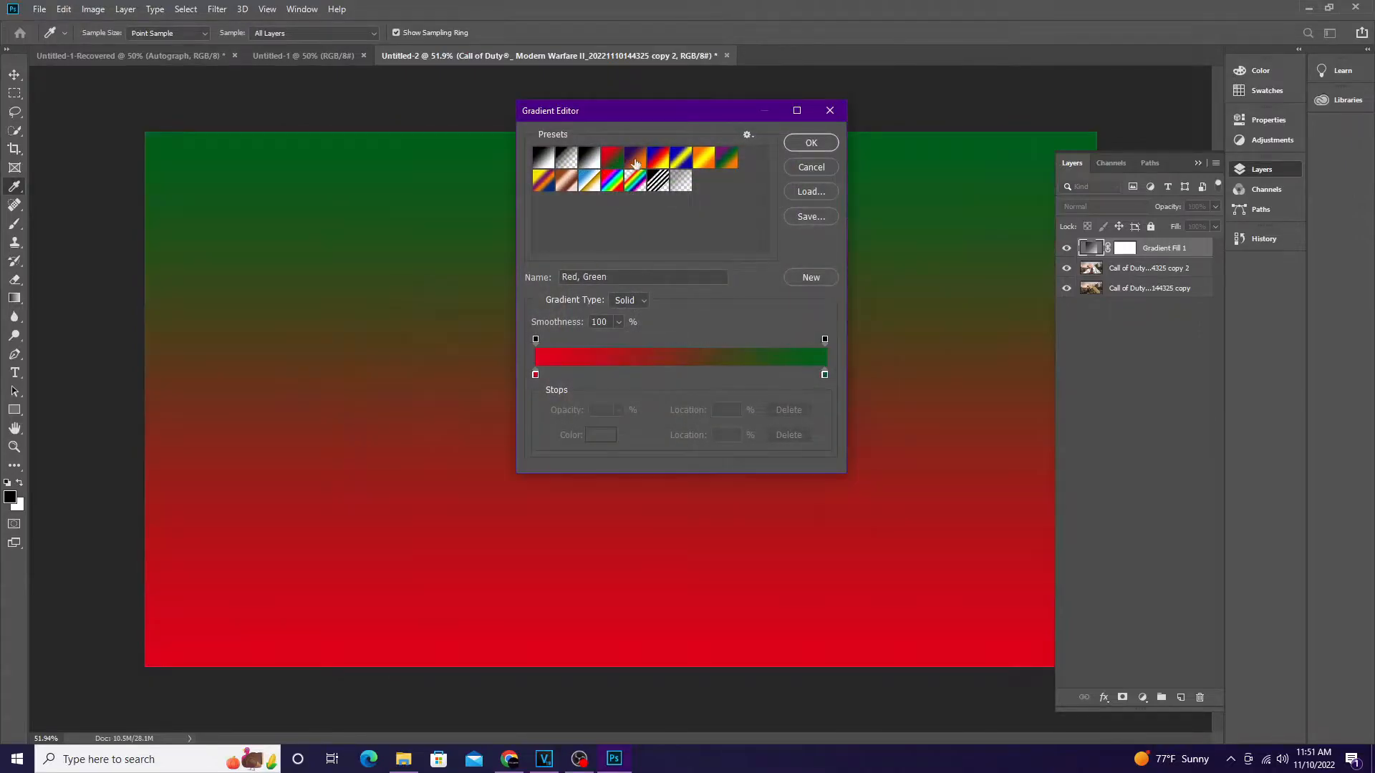
- Change the gradient's red start stop at 0% to a bright purple
left_click(535, 375)
left_click(600, 435)
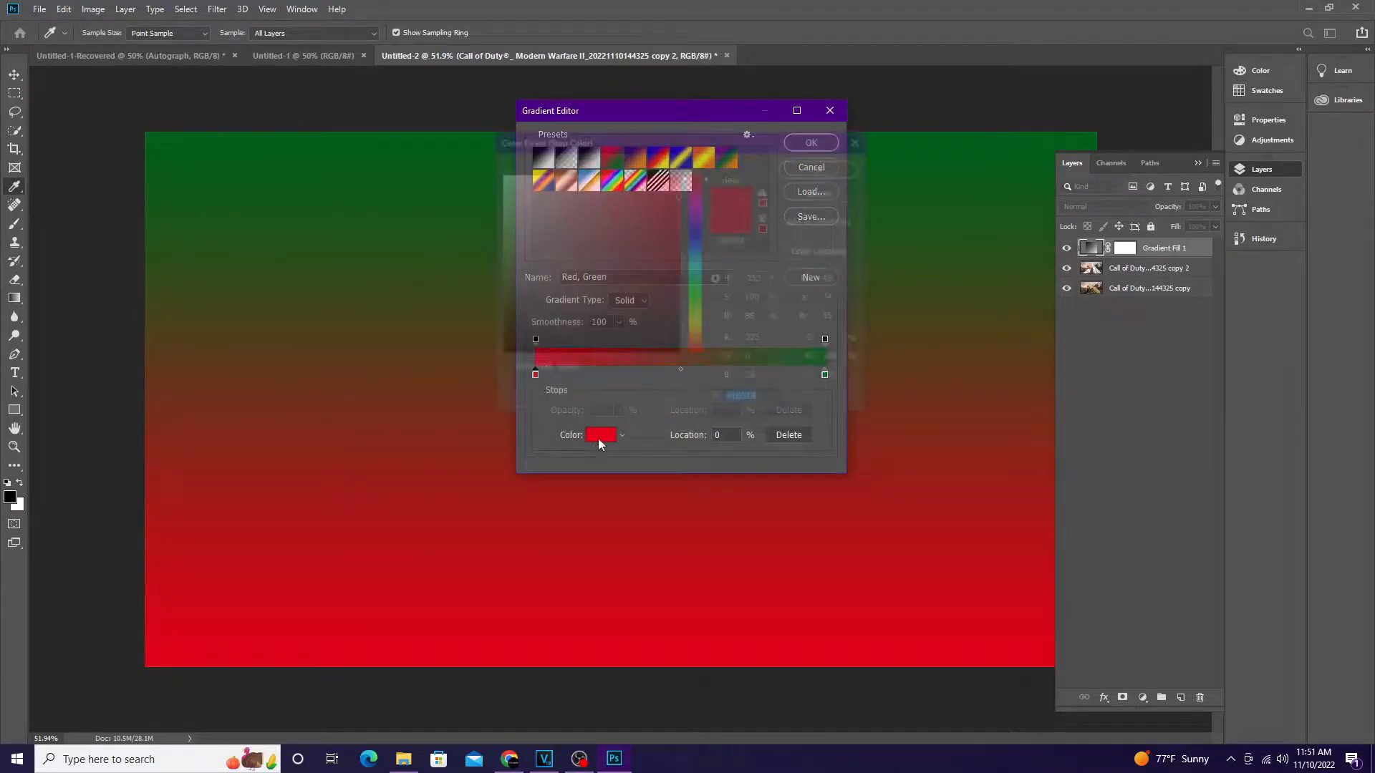
left_click(696, 277)
left_click_drag(703, 281, 716, 212)
left_click(827, 167)
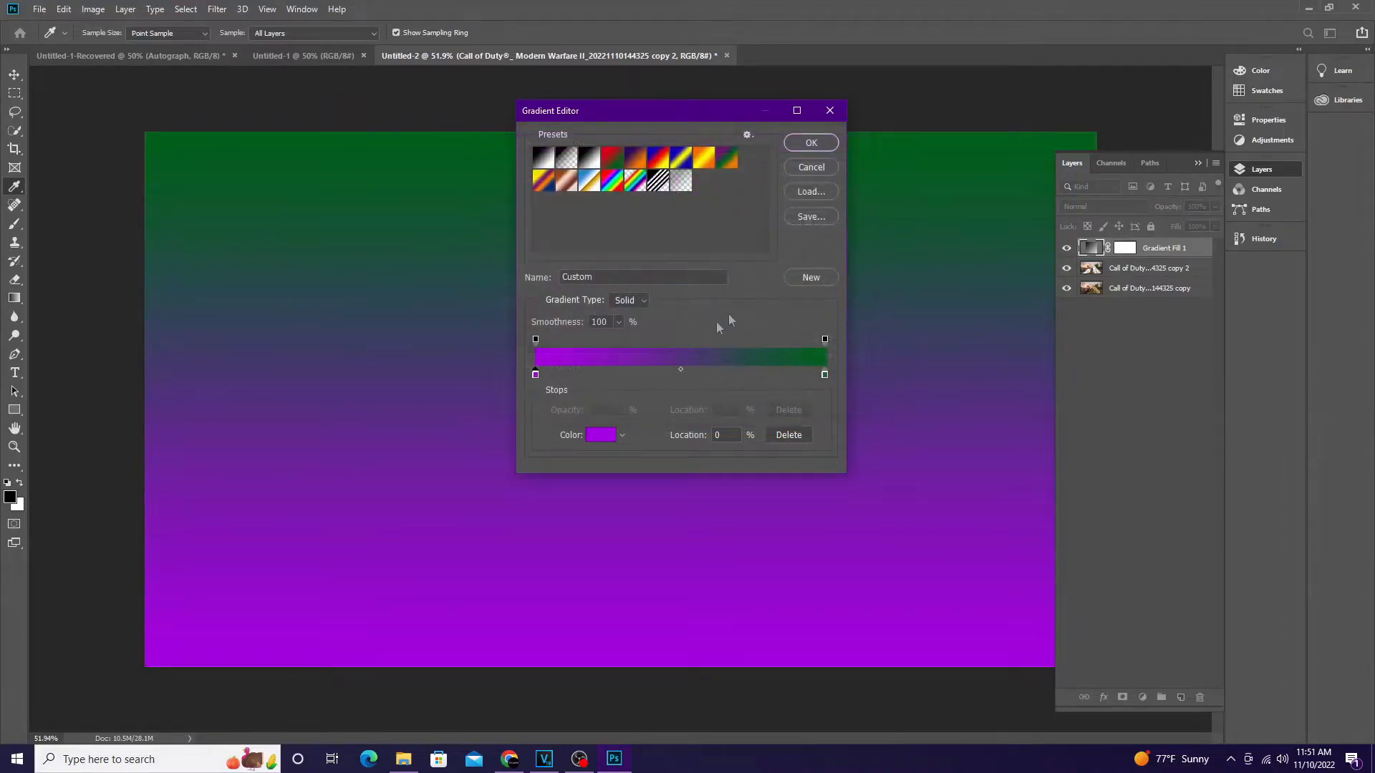
- Add a middle color stop at about 48% to the gradient and make it white
left_click(675, 374)
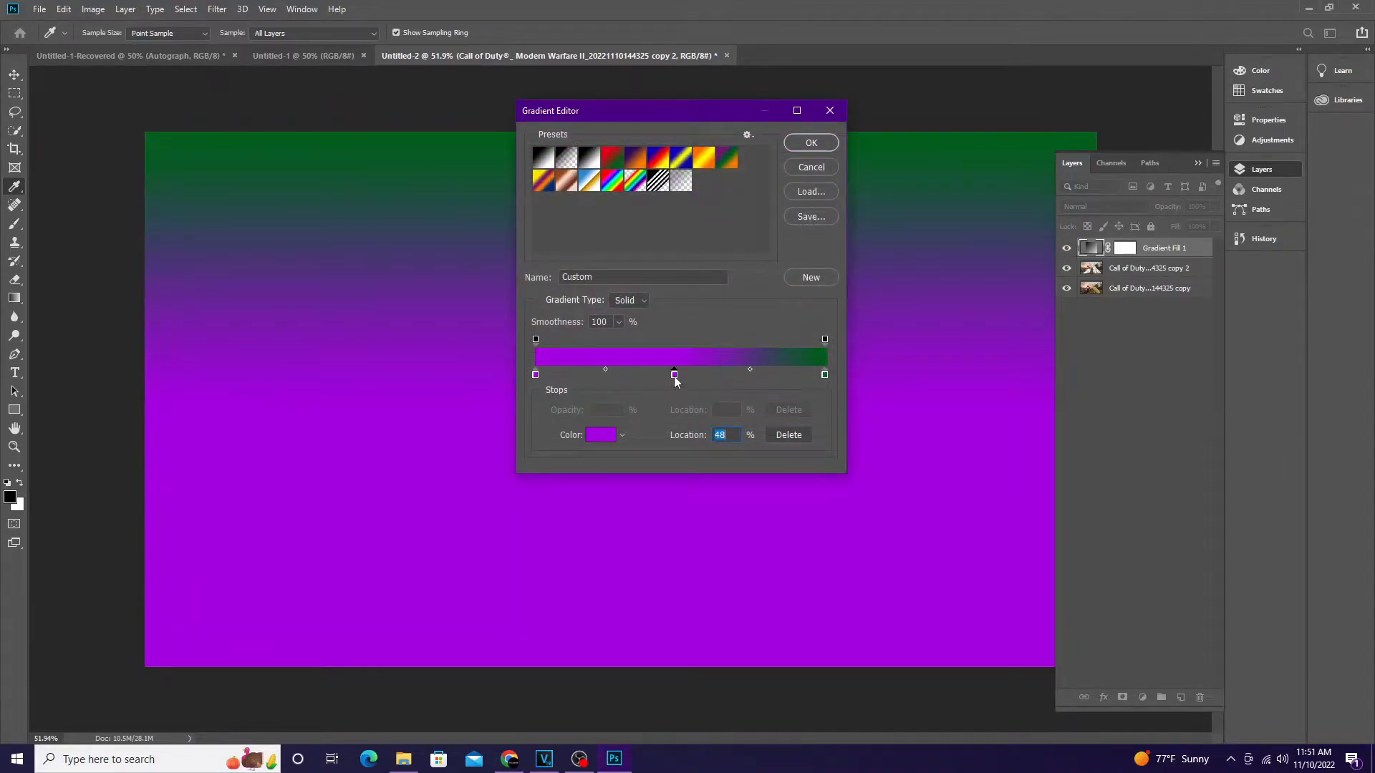
left_click(600, 435)
left_click(502, 174)
left_click(839, 165)
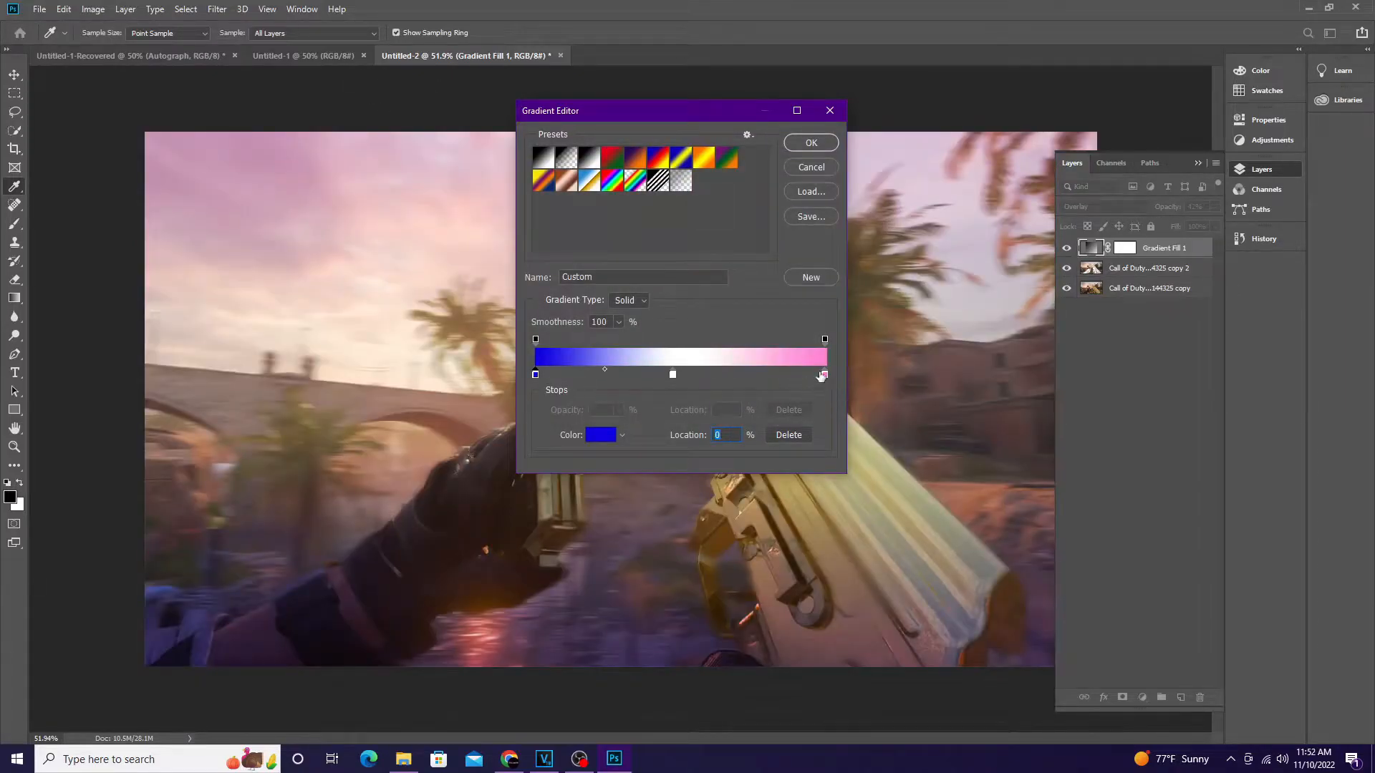
- Change the gradient's pink end stop at 100% to light cyan #86fdfe
left_click(607, 434)
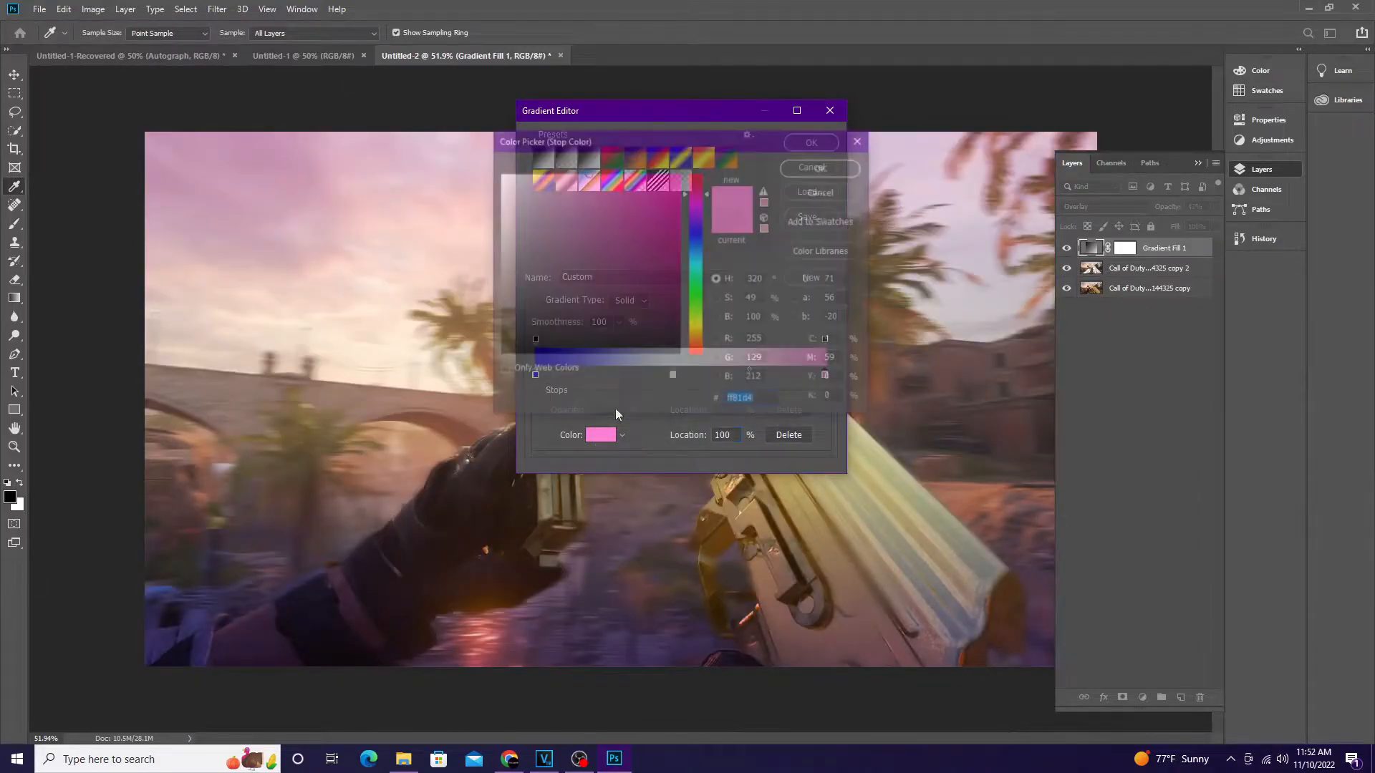
left_click(694, 235)
left_click(658, 184)
left_click_drag(658, 184, 583, 175)
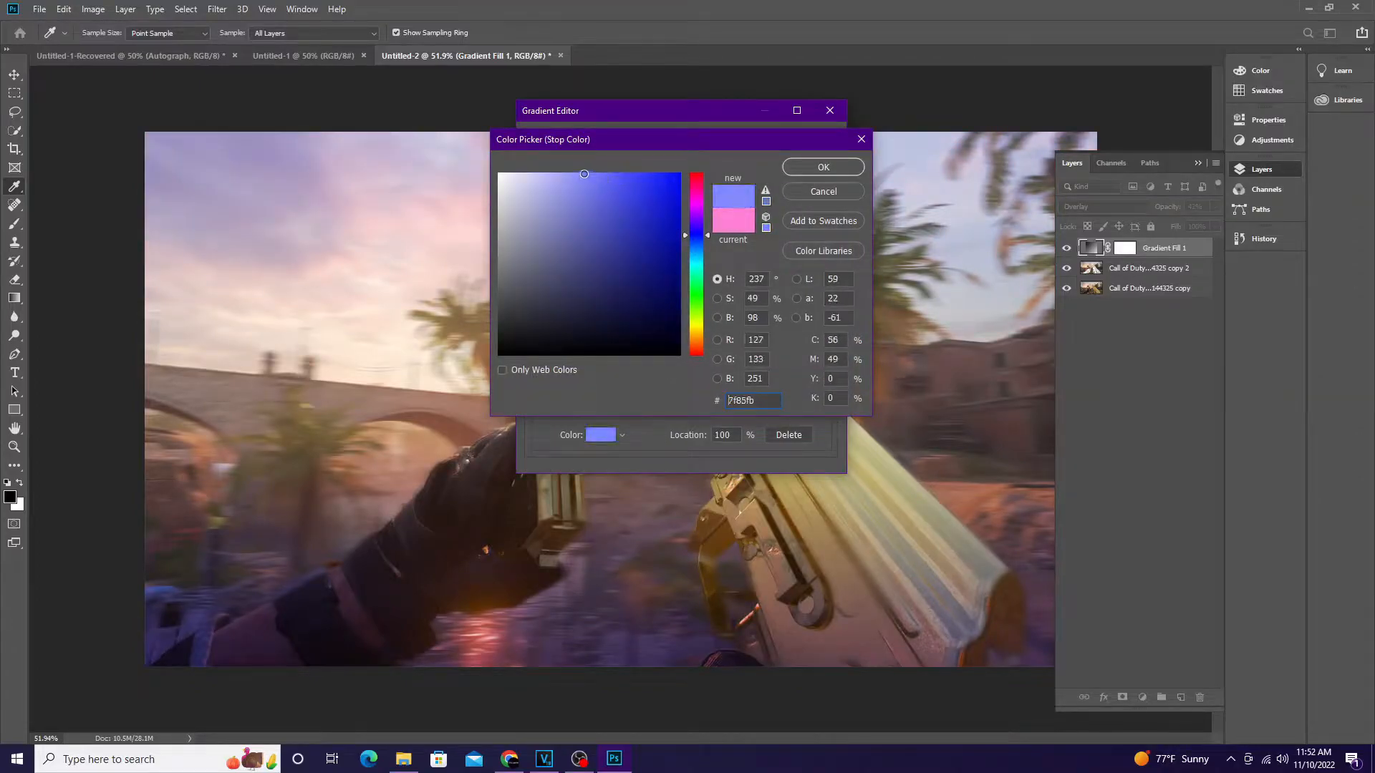
left_click(695, 257)
left_click(695, 265)
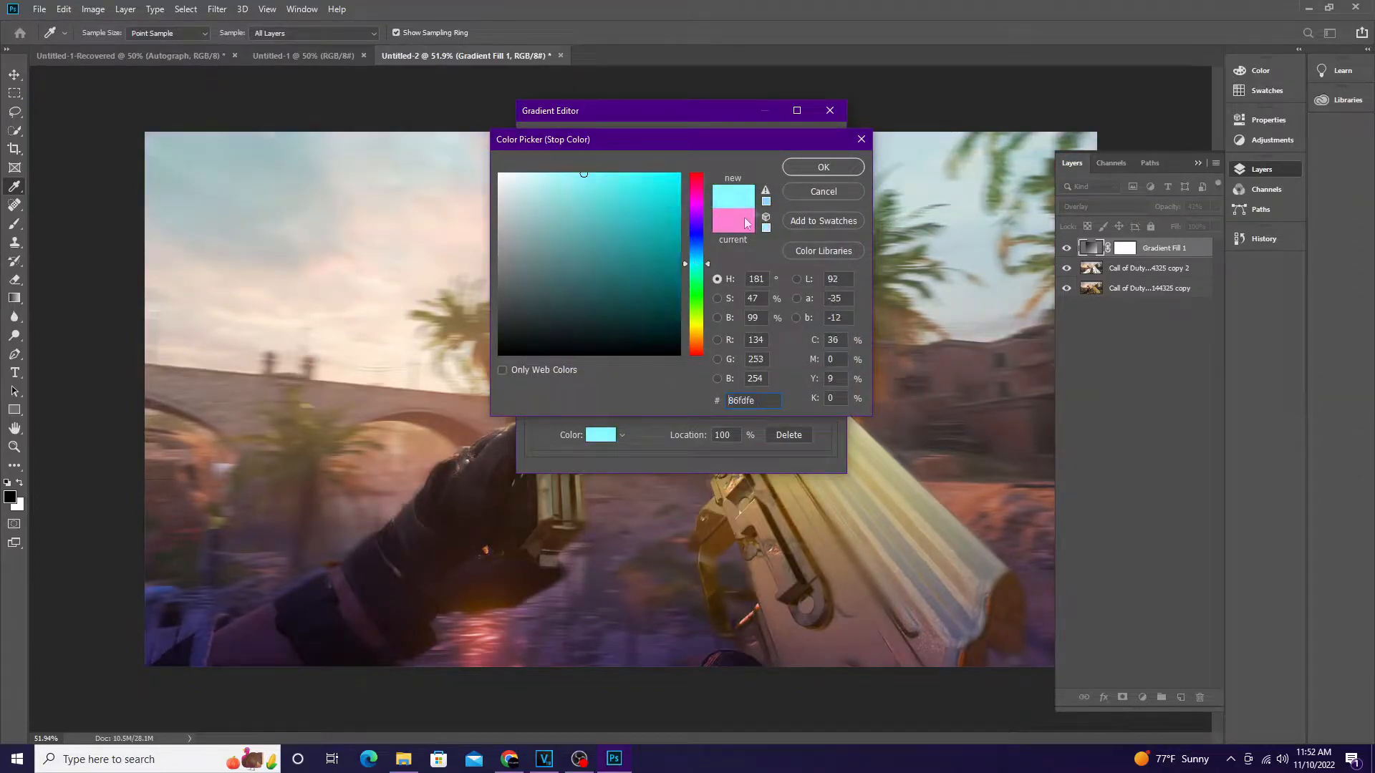
left_click(795, 169)
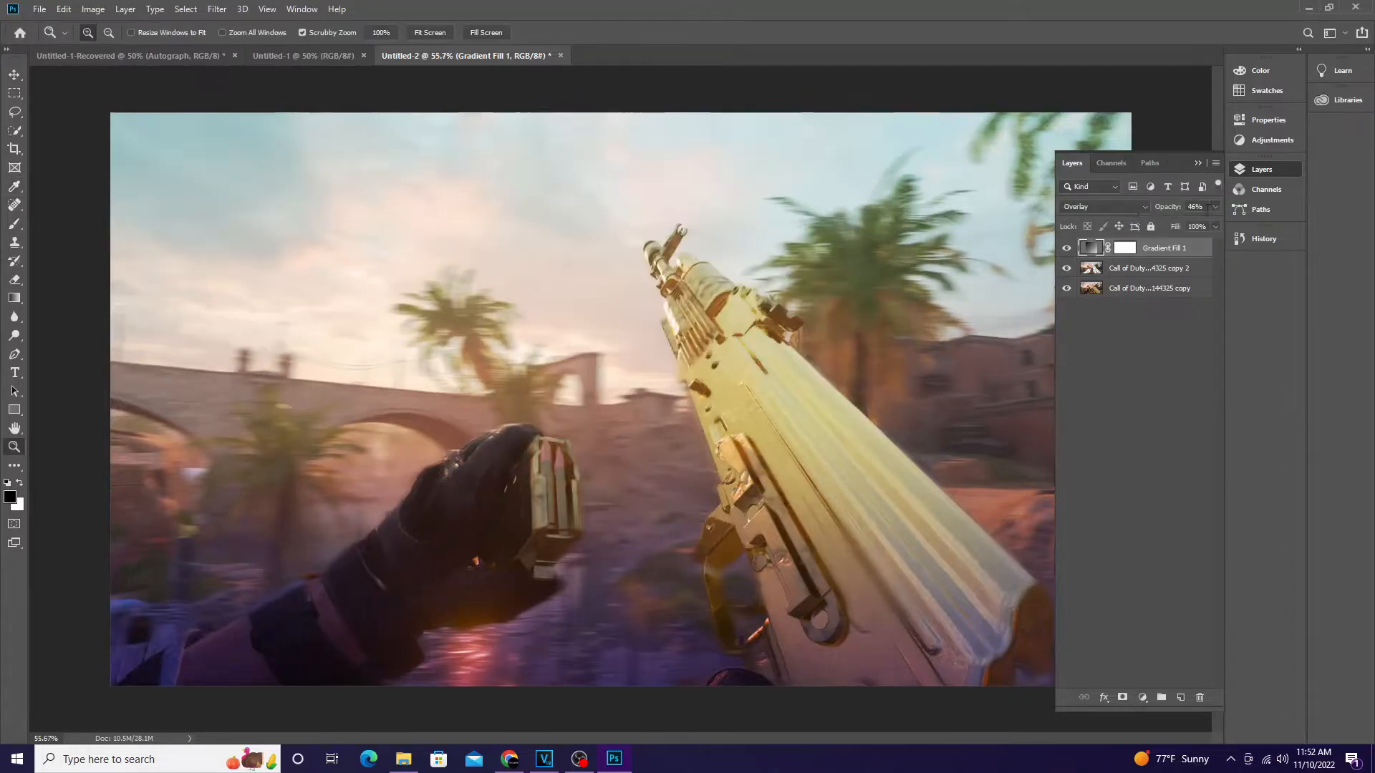
- Lower the Overlay gradient layer's opacity to about 28% and add a Vibrance adjustment layer above it
left_click(1216, 207)
left_click_drag(1170, 226, 1163, 225)
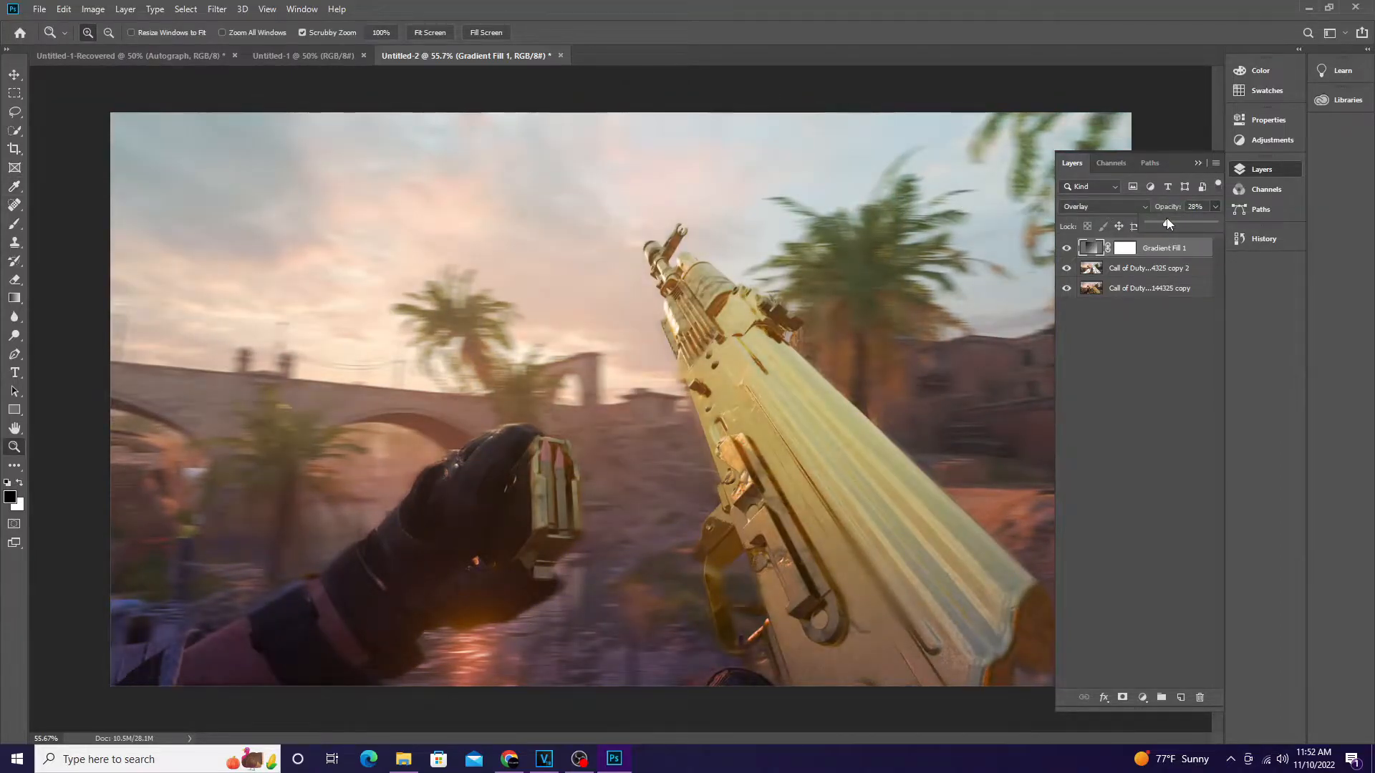
left_click(1143, 697)
left_click(1187, 546)
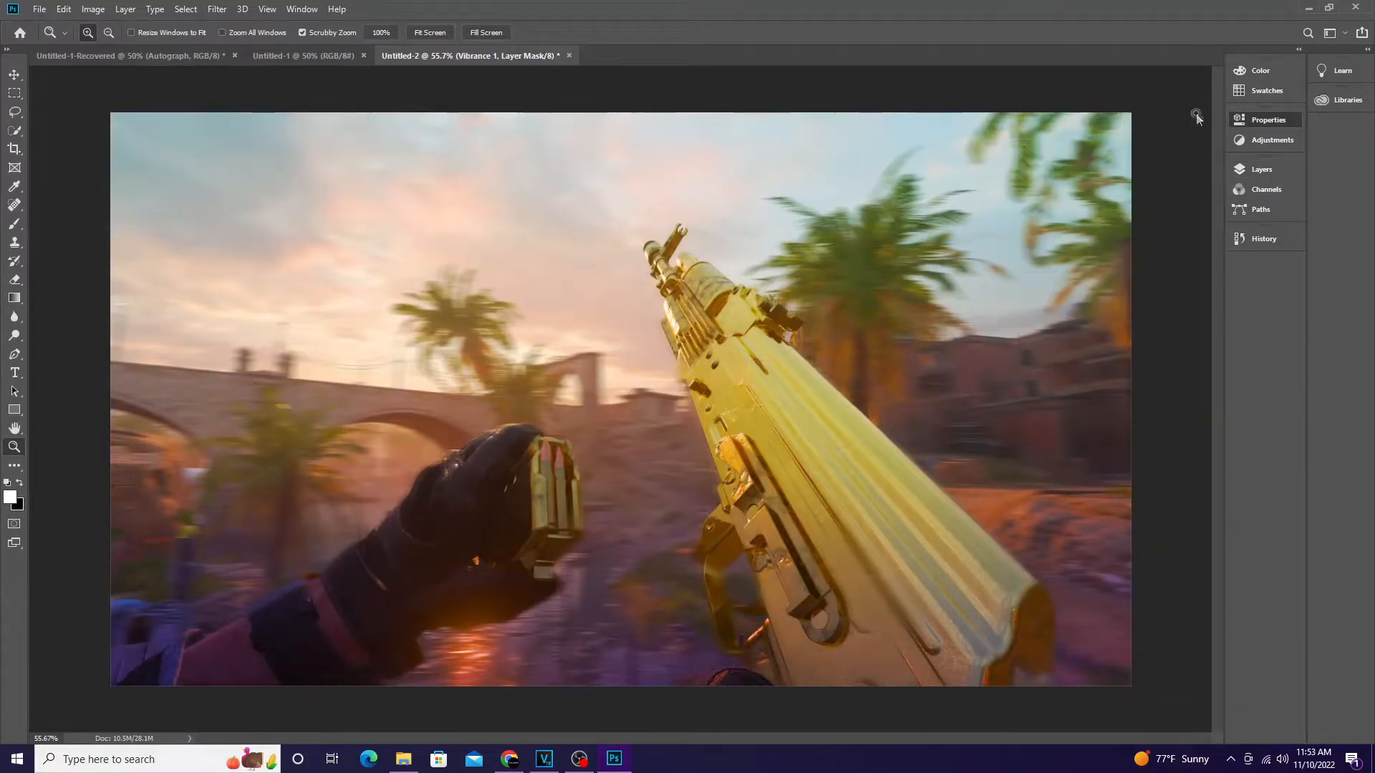
left_click(1275, 141)
left_click(1197, 113)
- Switch to the Chrome browser and search Google Images for "moeny overlay"
left_click(509, 760)
type("moen")
type("y voer")
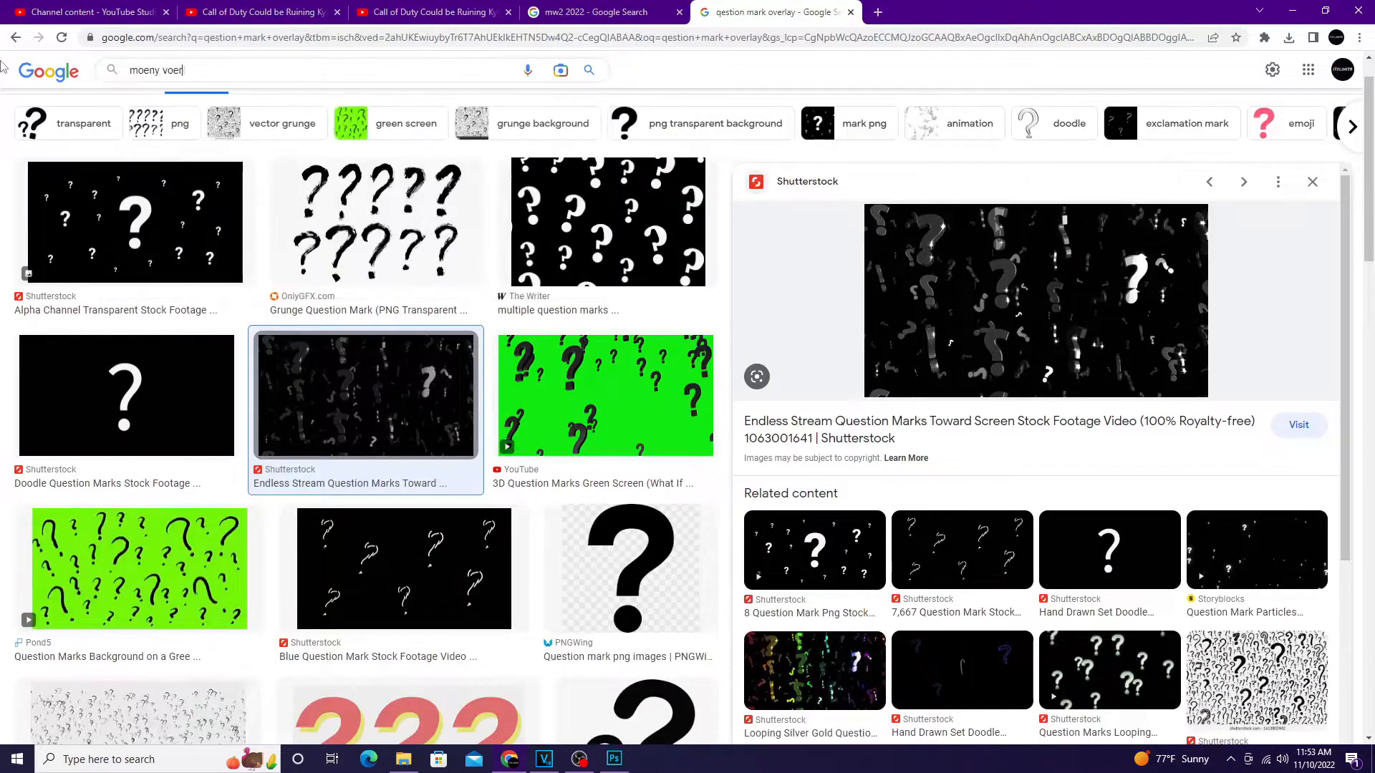
key("BackSpace")
key("BackSpace")
key("BackSpace")
key("BackSpace")
type("overlay")
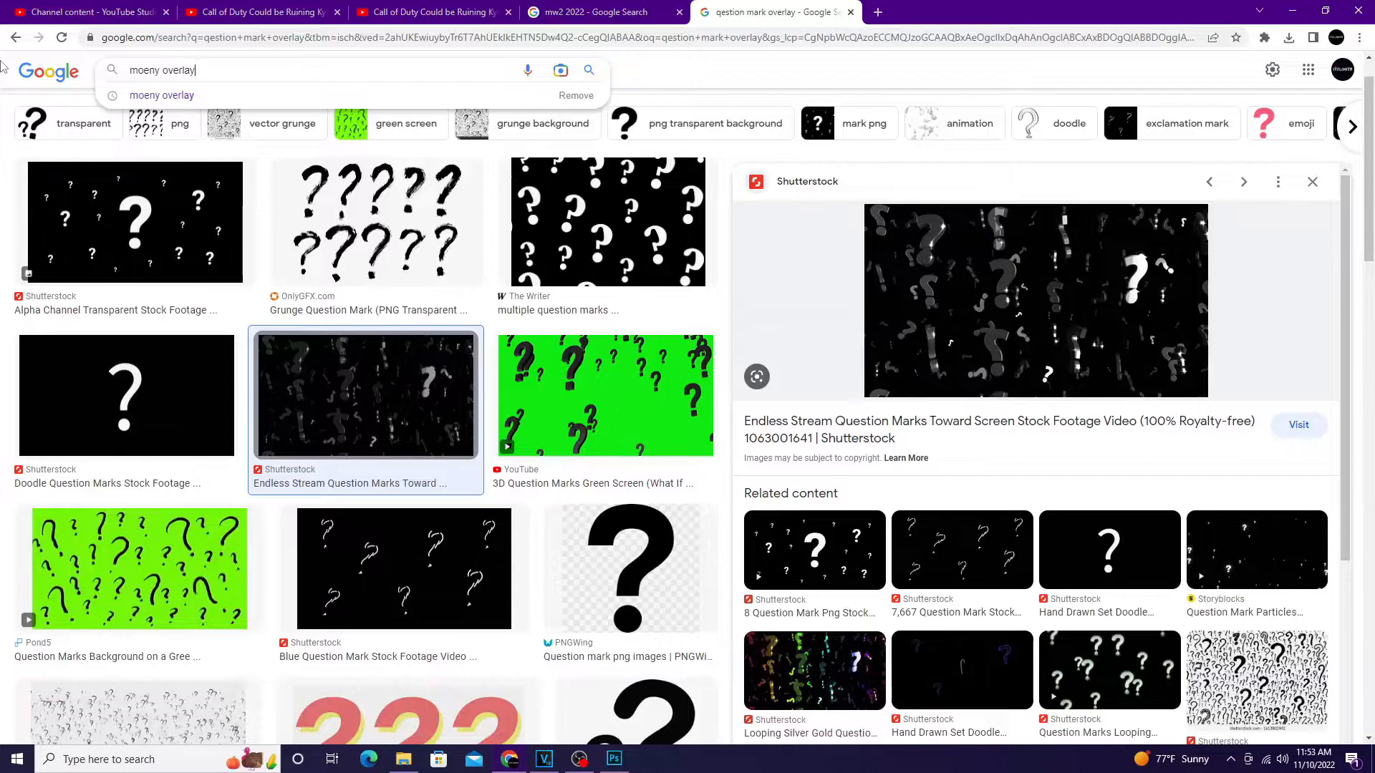
key("Return")
- Open the first "MONEY OVERLAY! for edits" result from YouTube and copy its image of falling bills
scroll(308, 258, "down", 1)
left_click(119, 282)
right_click(961, 278)
left_click(1017, 429)
key("Escape")
right_click(993, 311)
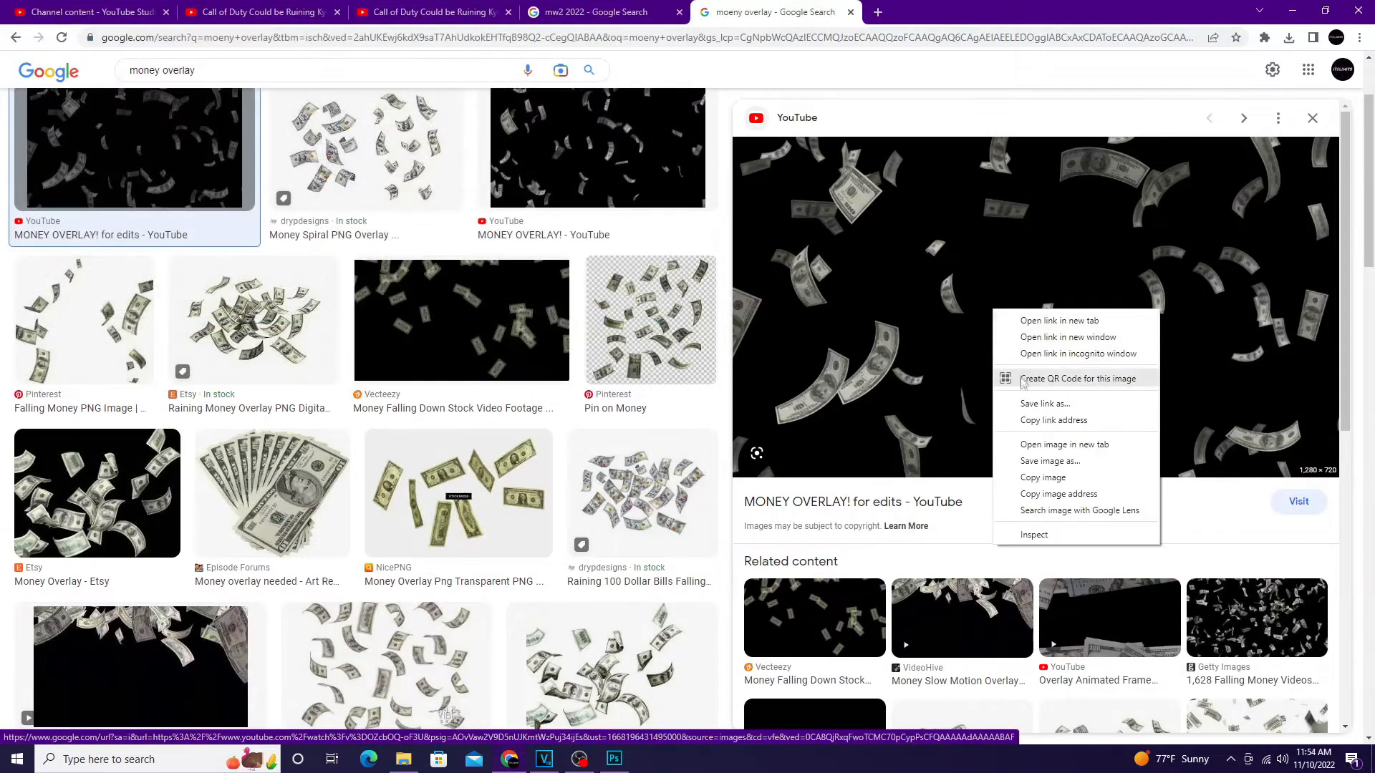
left_click(1045, 478)
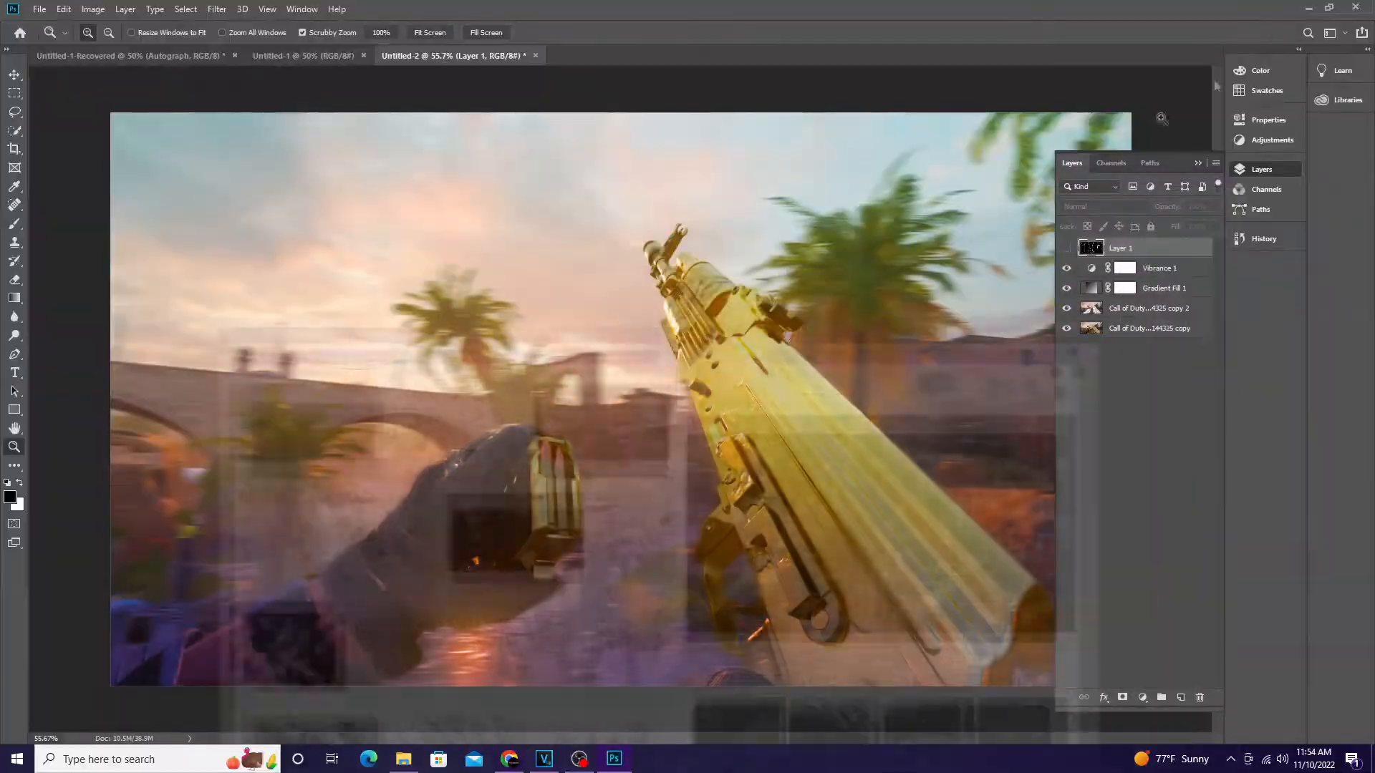
- Paste the money image into the Photoshop document, scale it to about 208% to cover the canvas, and set its blend mode to Screen
key("ctrl+v")
key("ctrl+t")
left_click_drag(875, 546, 1145, 705)
left_click_drag(365, 255, 93, 96)
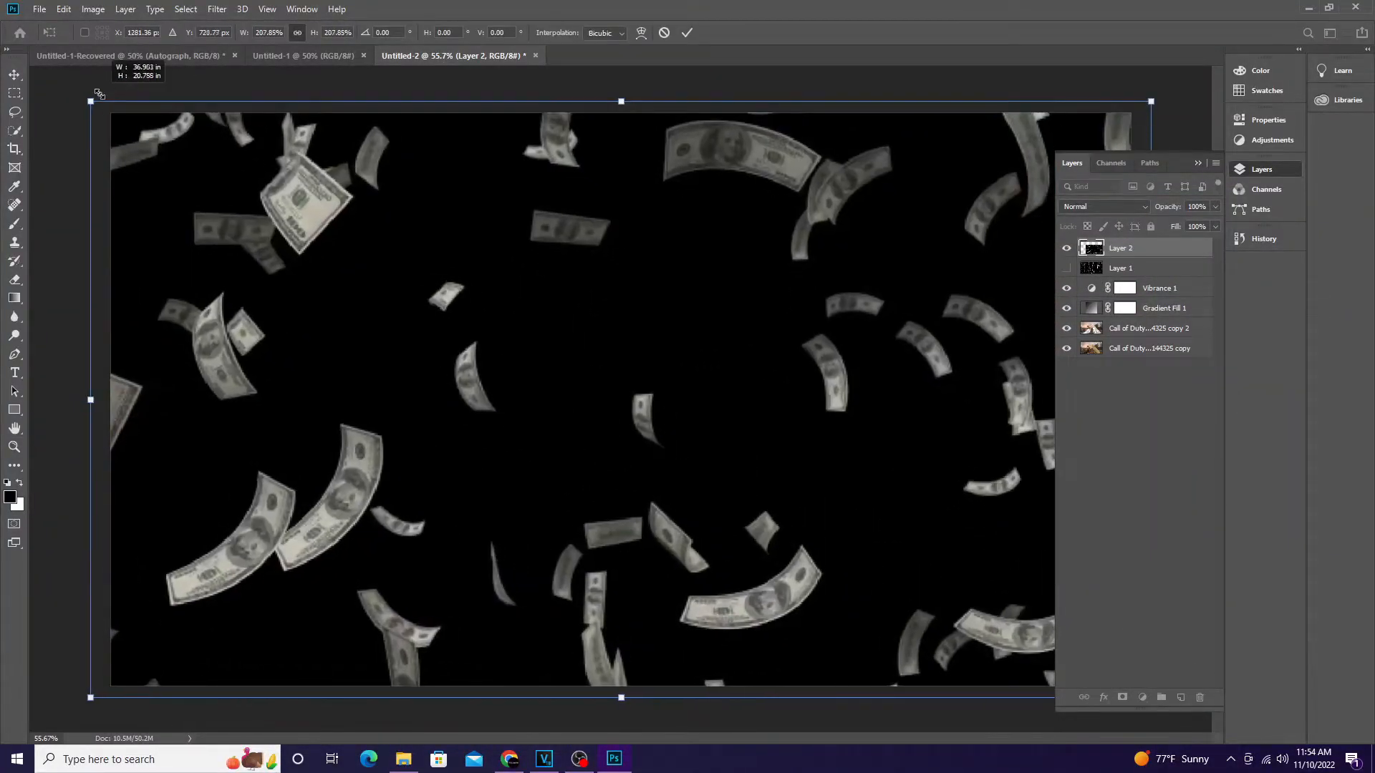
left_click(689, 33)
left_click(1093, 209)
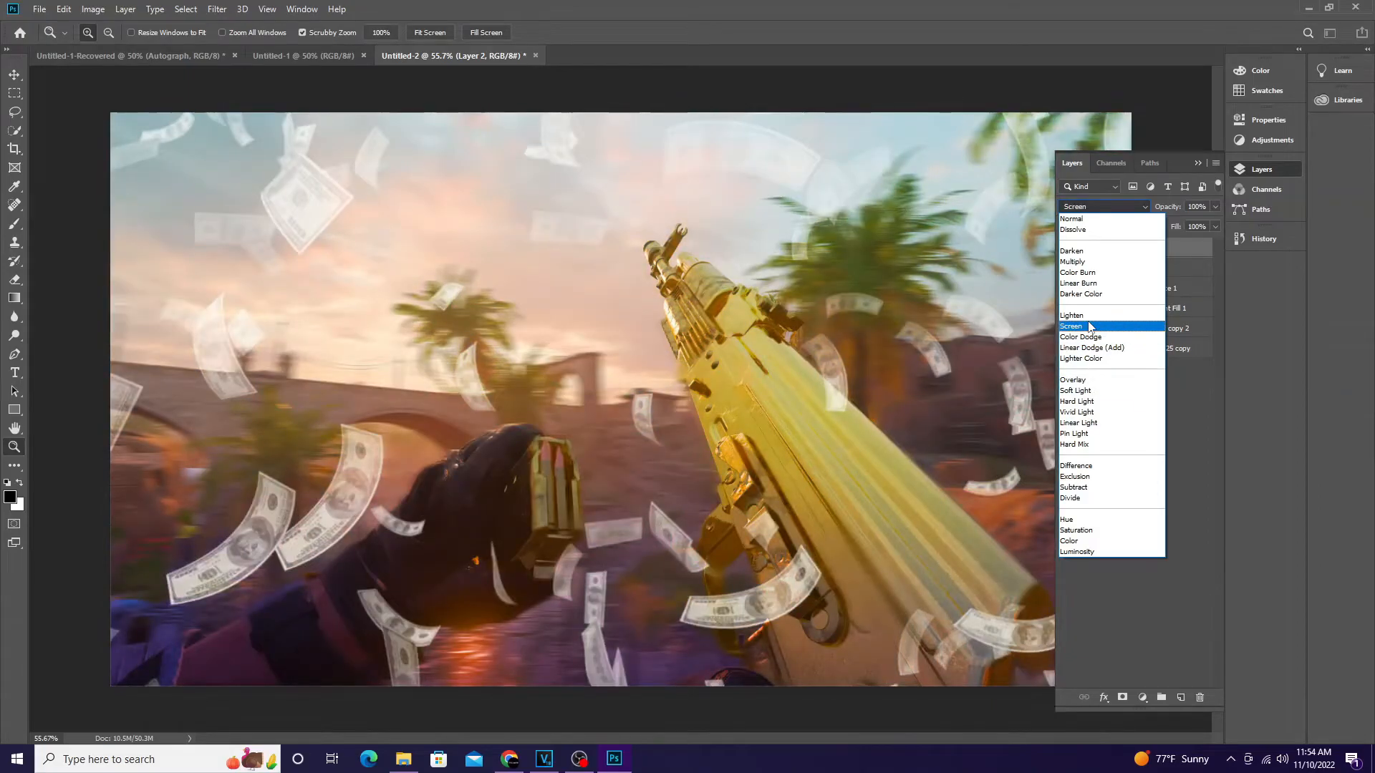
left_click(1089, 326)
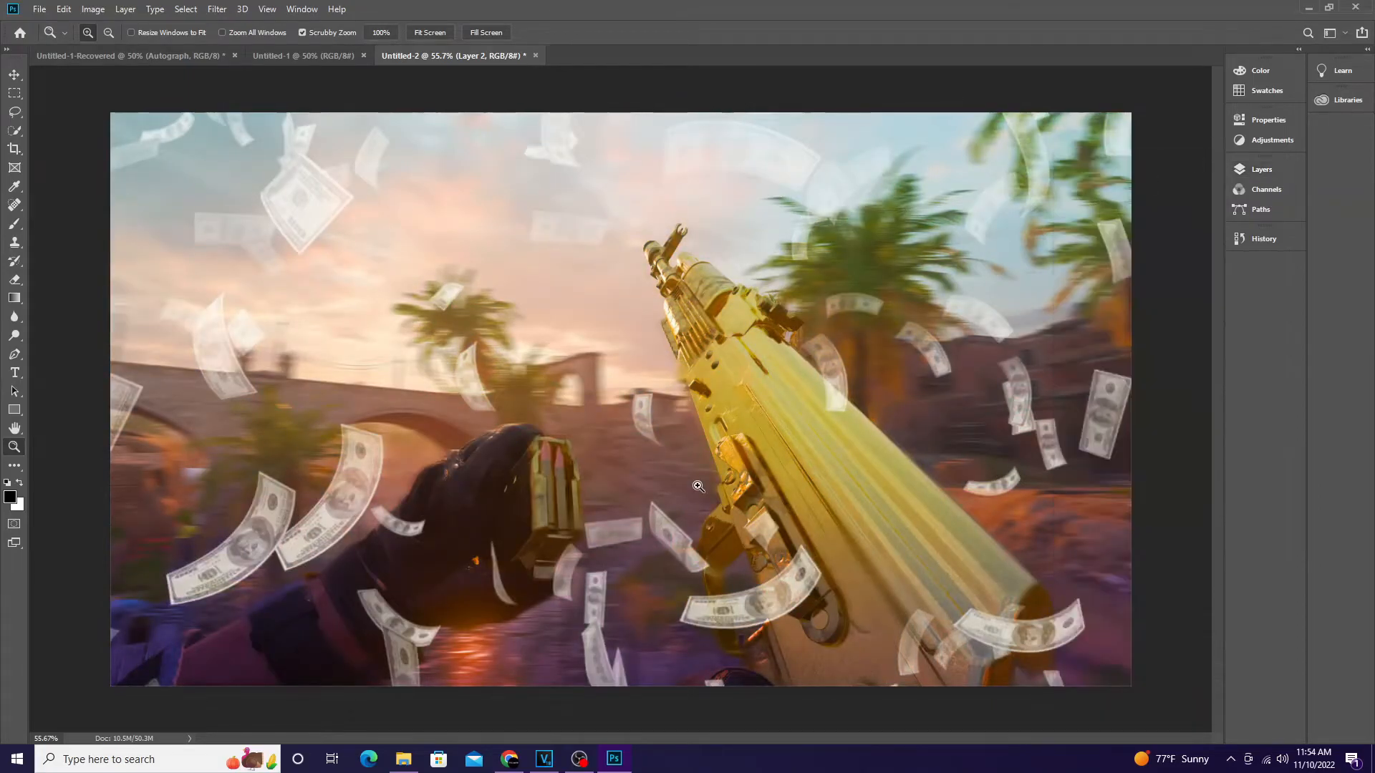
- Erase the bills that overlap the rifle's trigger area, magazine well and stock with the soft eraser
left_click(13, 282)
mouse_move(660, 517)
left_mouse_down()
mouse_move(688, 583)
mouse_move(697, 554)
mouse_move(648, 534)
left_mouse_up()
mouse_move(770, 521)
left_mouse_down()
mouse_move(806, 573)
mouse_move(705, 605)
mouse_move(717, 634)
mouse_move(736, 621)
left_mouse_up()
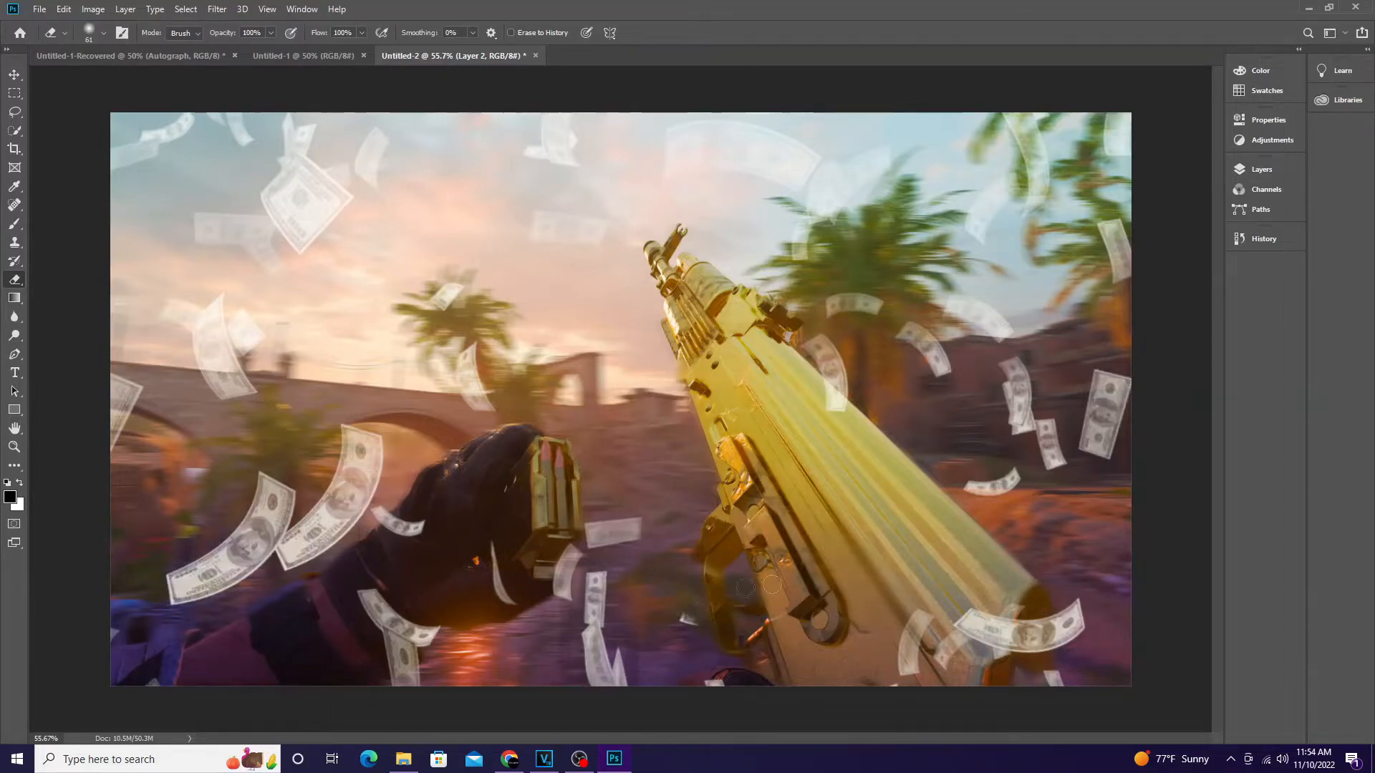
mouse_move(901, 672)
left_mouse_down()
mouse_move(923, 616)
mouse_move(966, 613)
mouse_move(985, 644)
mouse_move(1044, 640)
left_mouse_up()
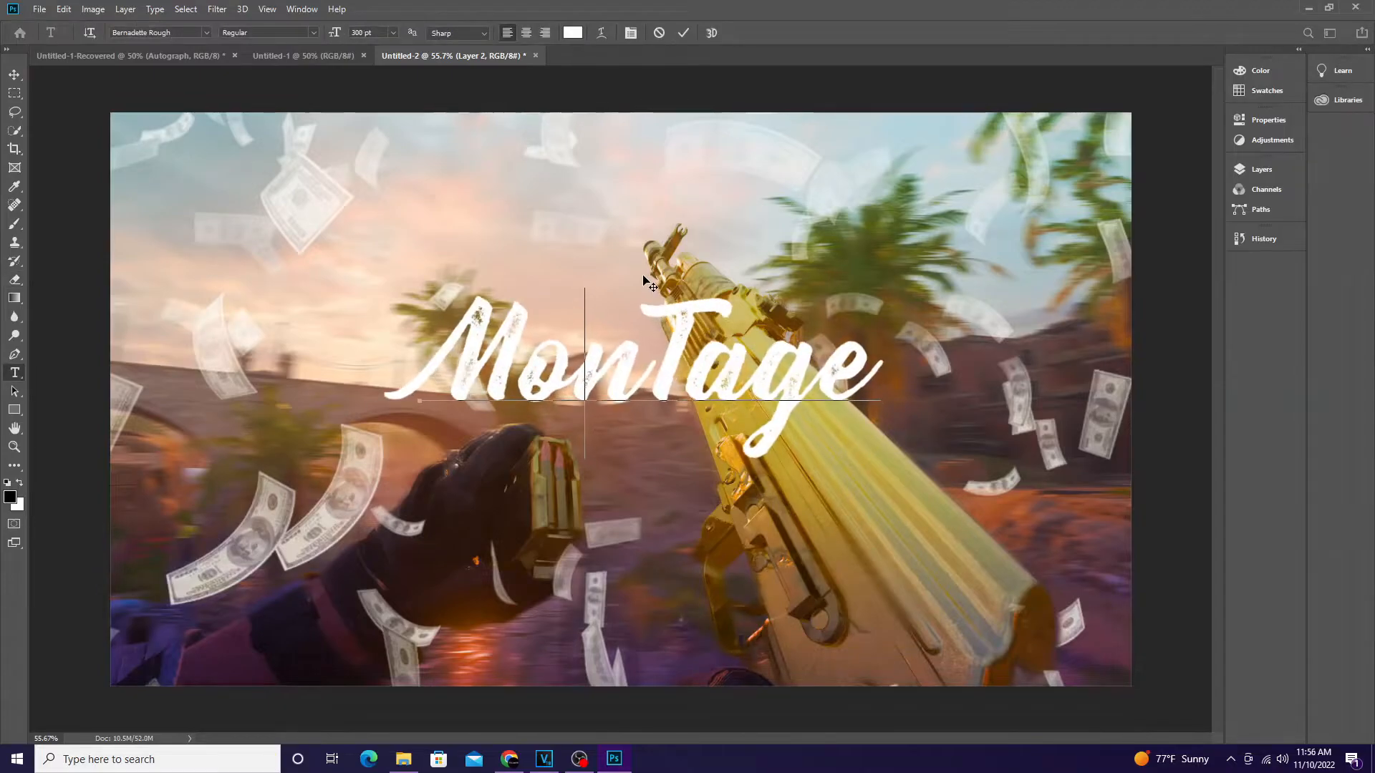
- Finish the white MonTage text in Bernadette Rough at 300 pt and shift it slightly across the image's center
left_click(683, 34)
left_click(22, 75)
left_click_drag(668, 388, 665, 401)
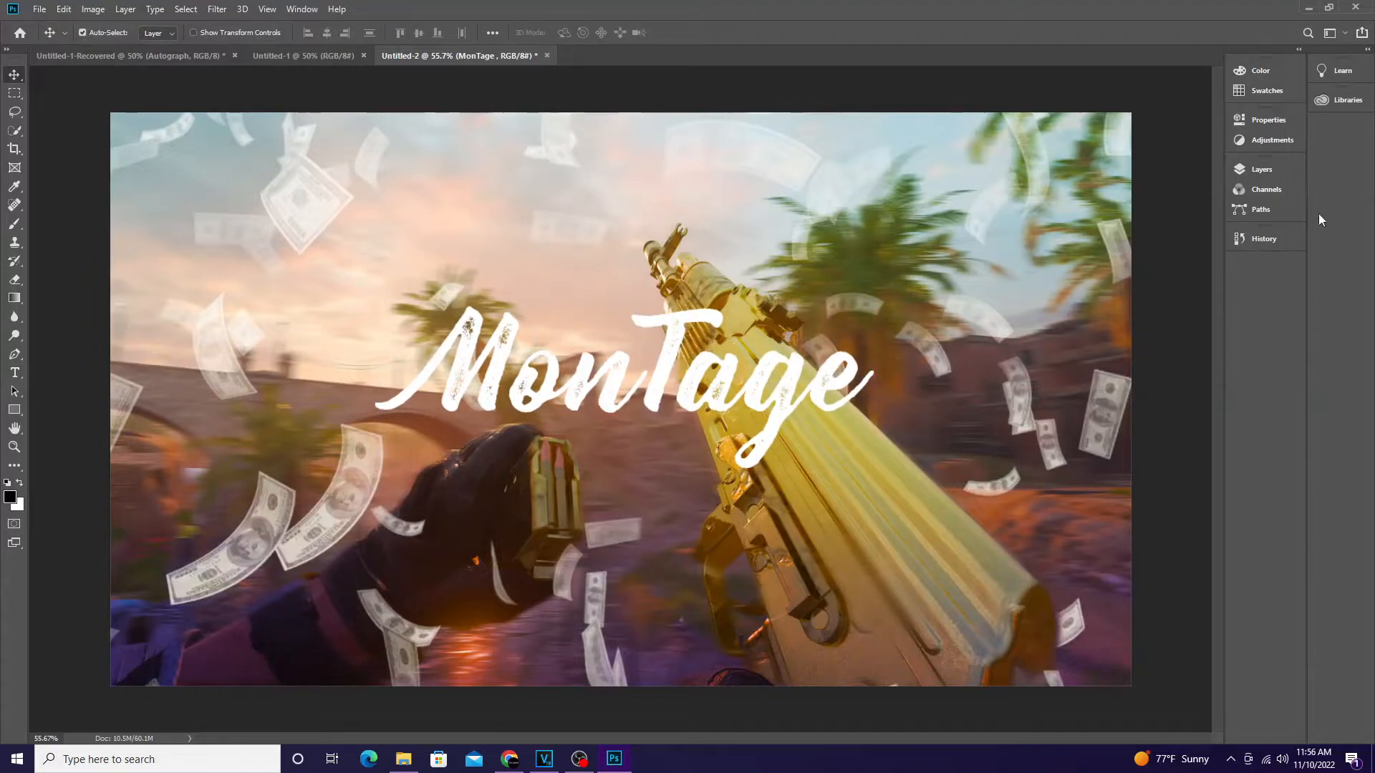
- Apply the red style preset with a Gradient Overlay to the MonTage text layer
left_click(1262, 169)
right_click(1117, 247)
left_click(813, 368)
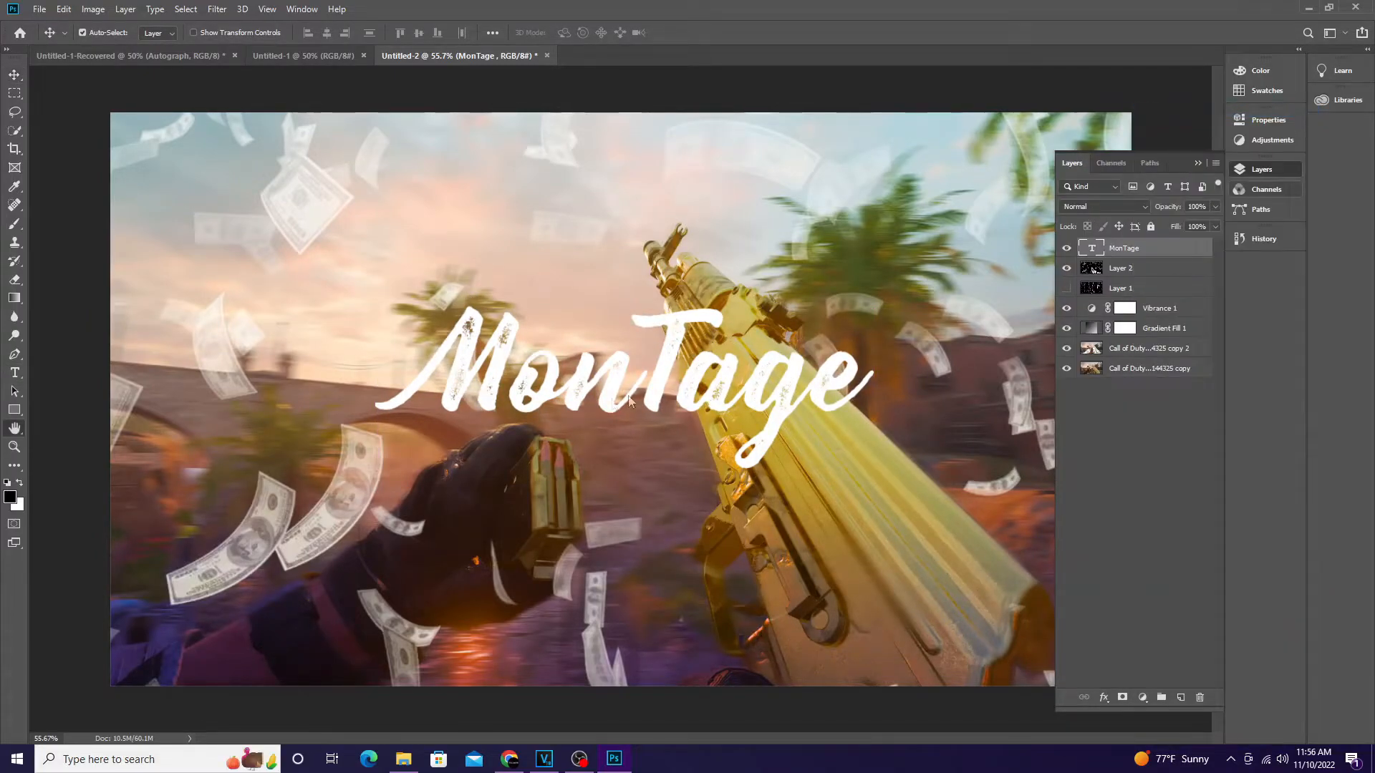
left_click(700, 405)
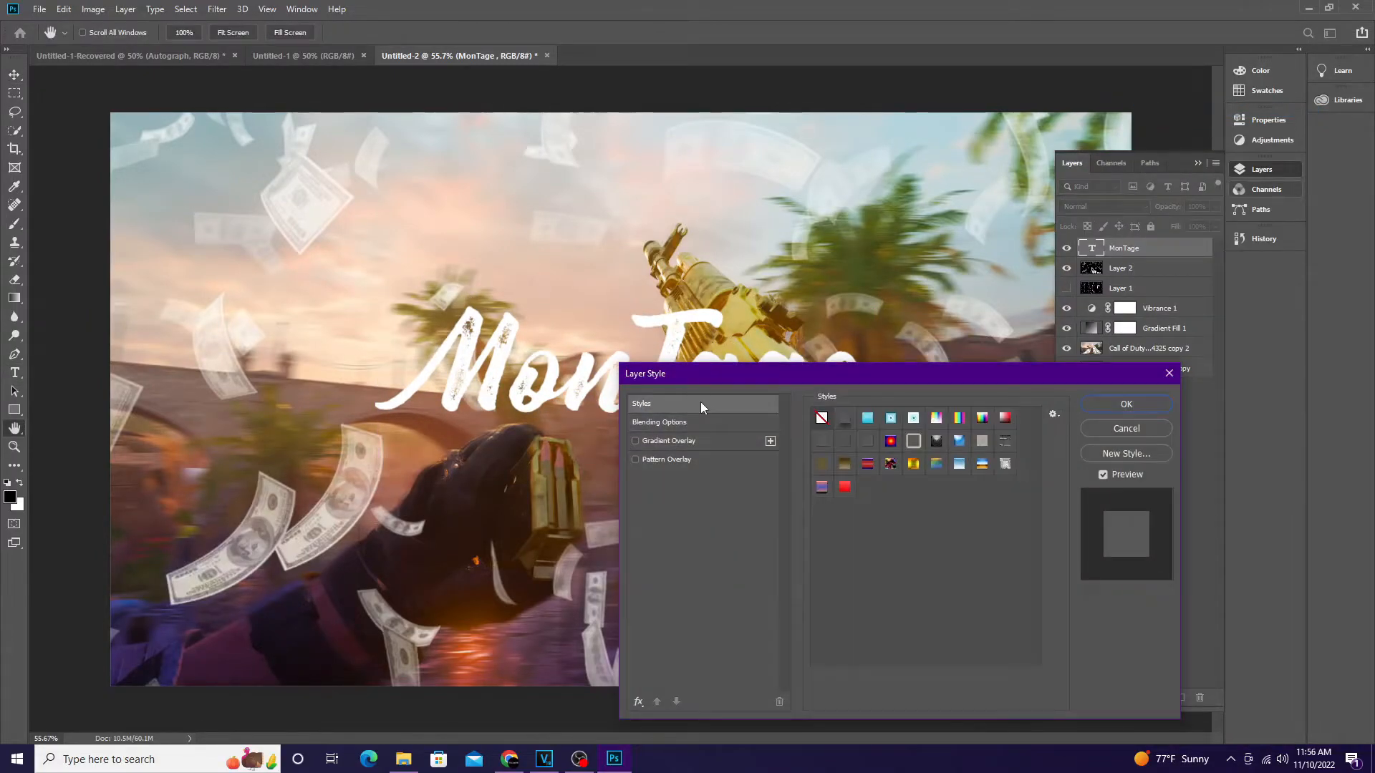
left_click(845, 488)
left_click(649, 440)
- Change the start stop of the text's gradient overlay from red to light grey
left_click(908, 463)
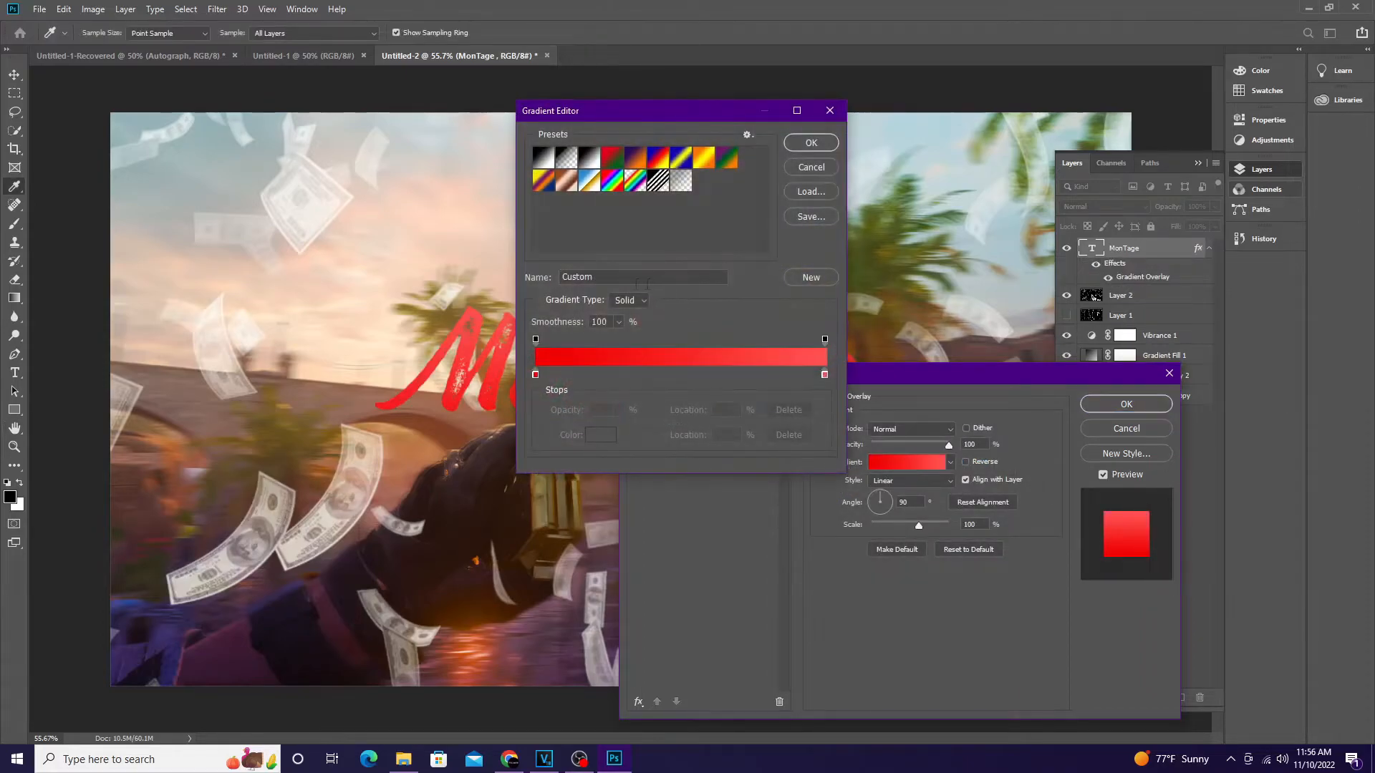
left_click(536, 375)
left_click(593, 436)
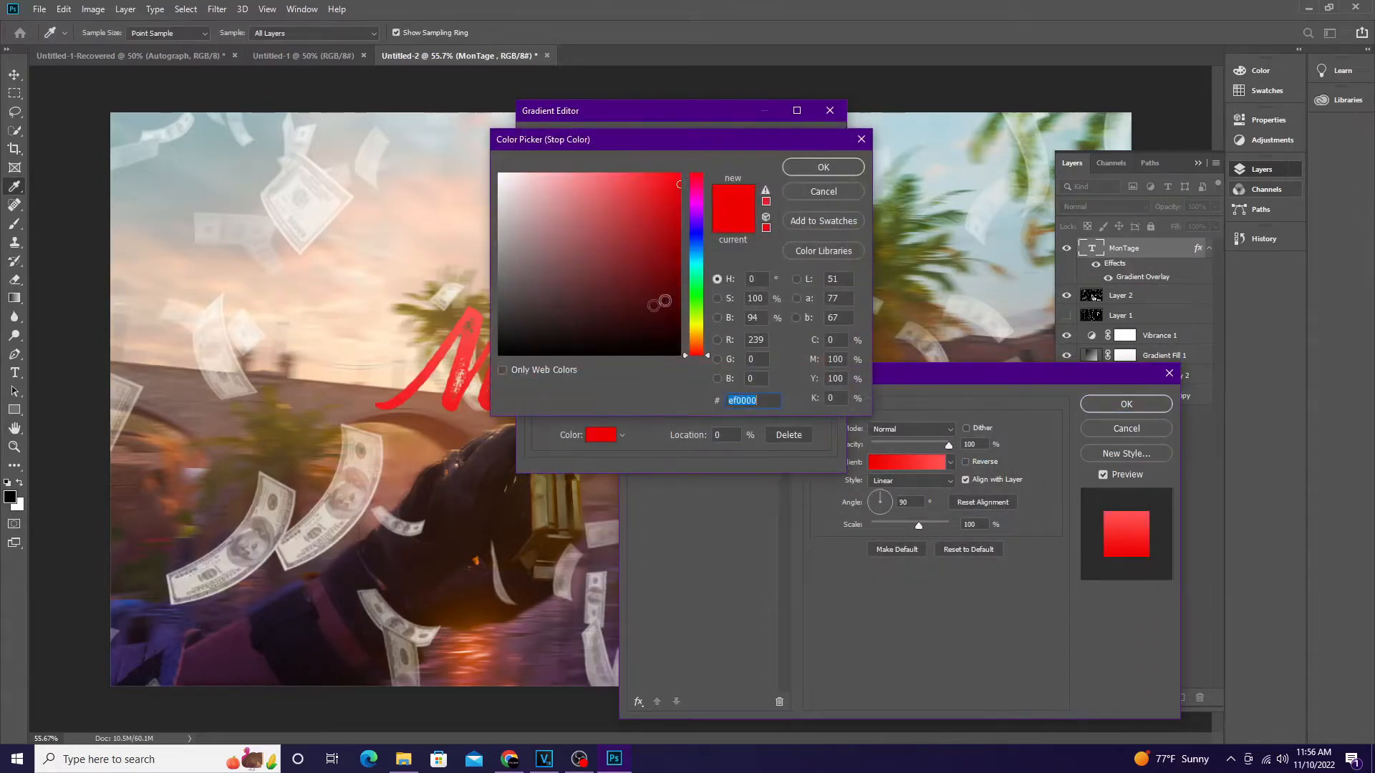
left_click(499, 237)
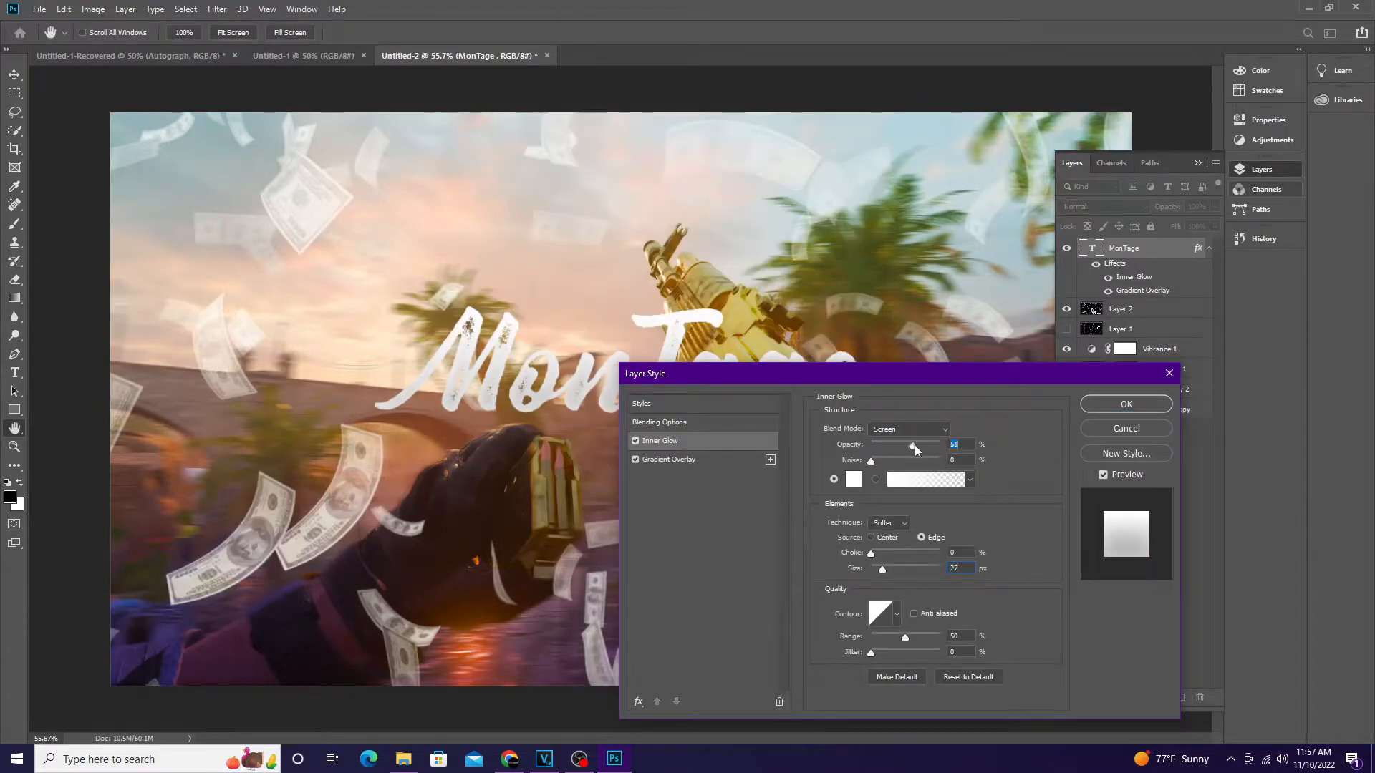
- Adjust the text's inner glow opacity and set the start stop of its gradient overlay to grey #6d6d6d
mouse_move(915, 447)
left_mouse_down()
mouse_move(936, 446)
mouse_move(876, 454)
mouse_move(918, 459)
left_mouse_up()
left_click(697, 467)
left_click(891, 466)
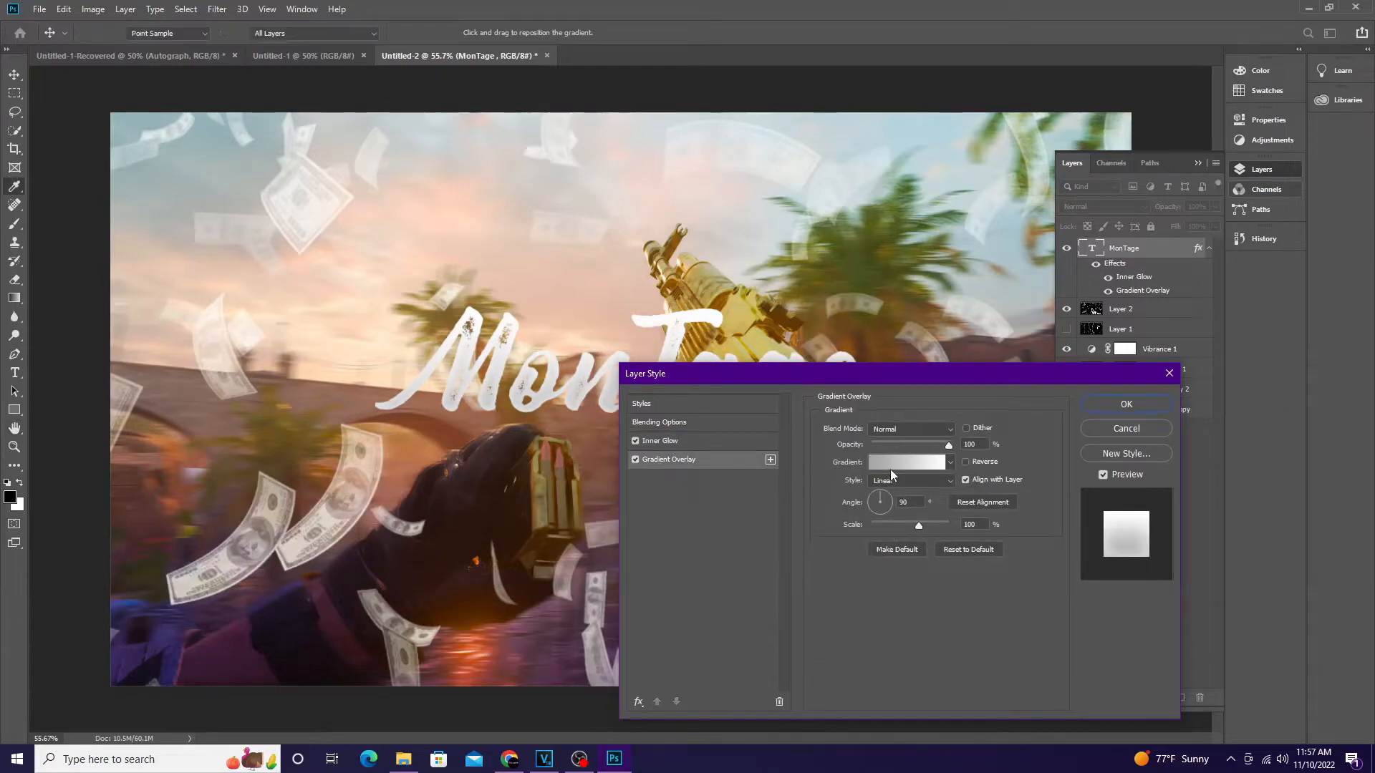
left_click(535, 375)
left_click(587, 432)
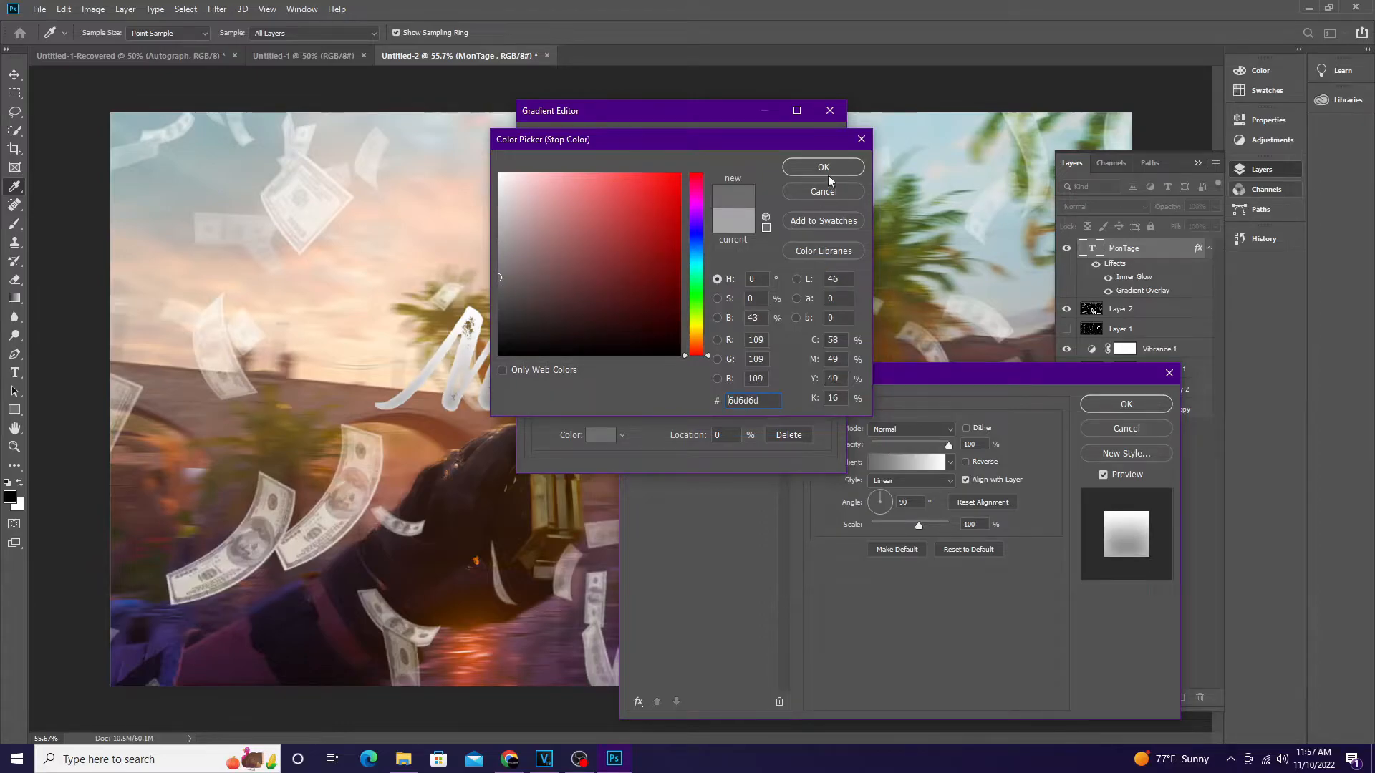
left_click(826, 172)
left_click(808, 144)
- Fine-tune the size and opacity of the MonTage text's inner glow
left_click(700, 442)
left_click_drag(883, 573, 888, 573)
left_click_drag(903, 447, 913, 451)
left_click_drag(888, 572, 880, 570)
- Add a black Multiply drop shadow to the MonTage text and raise its opacity to nearly full strength
left_click(638, 701)
left_click(666, 679)
left_click_drag(895, 449, 940, 449)
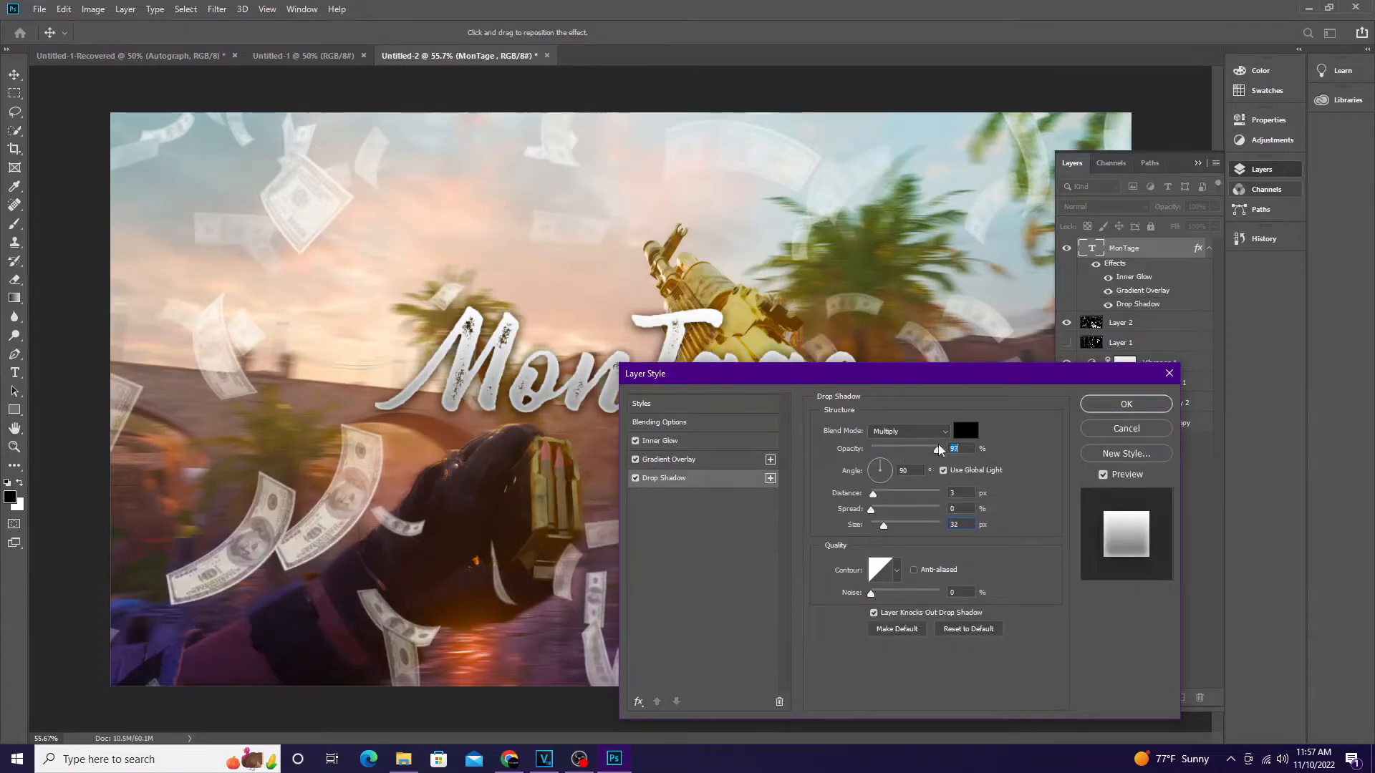
- Add an Outer Glow effect to the MonTage text and open its glow color for editing
left_click(638, 702)
left_click(663, 653)
left_click(853, 479)
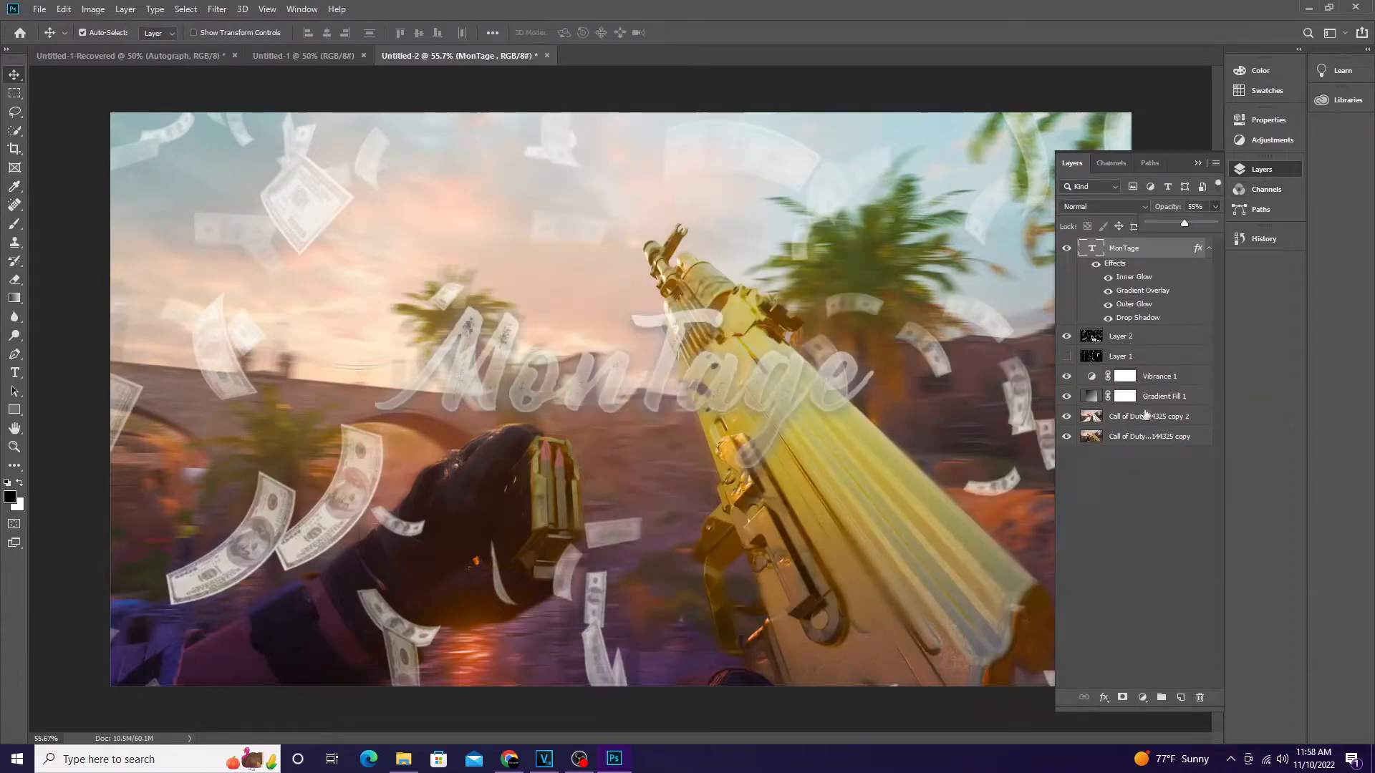
- On the lower Call of Duty copy layer, quick-select the weapon's upper part where it overlaps the MonTage text
left_click(1144, 419)
left_click(1140, 439)
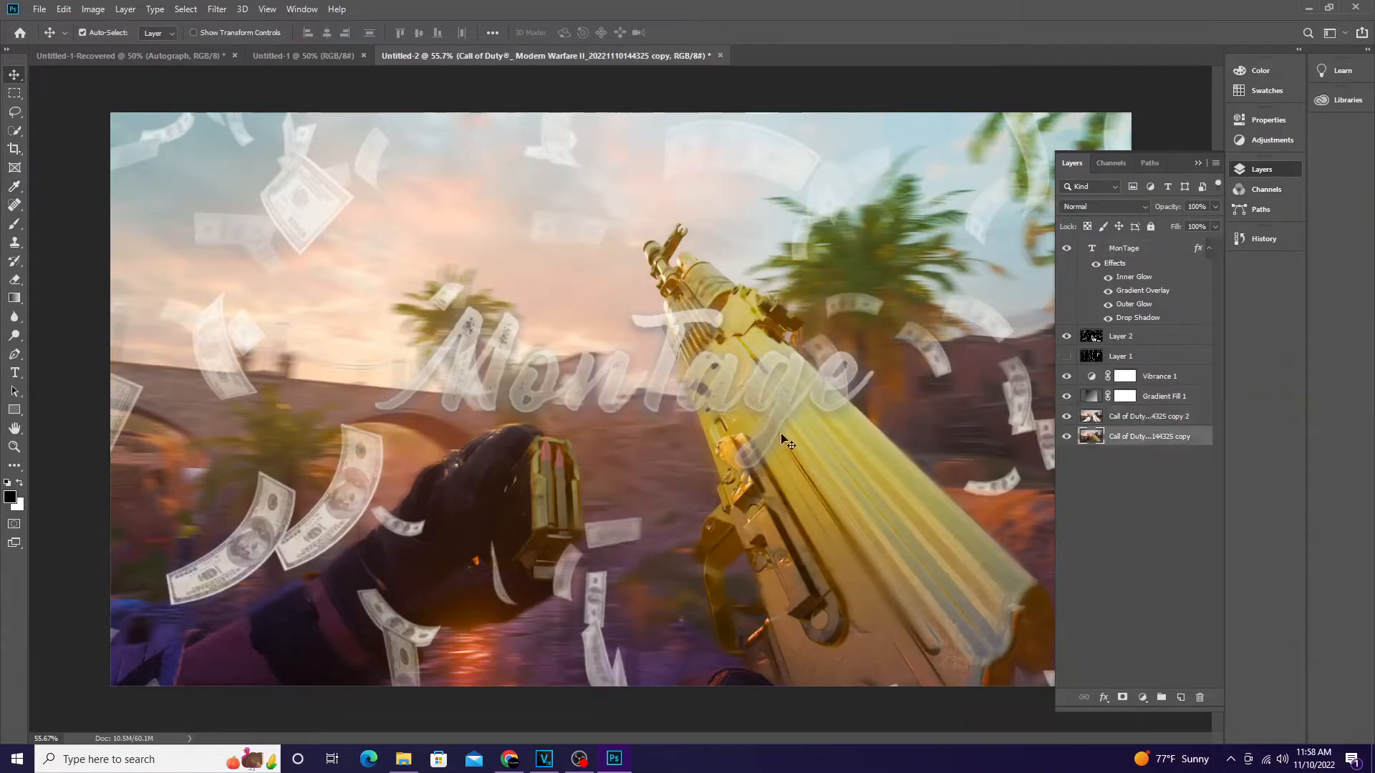
double_click(13, 448)
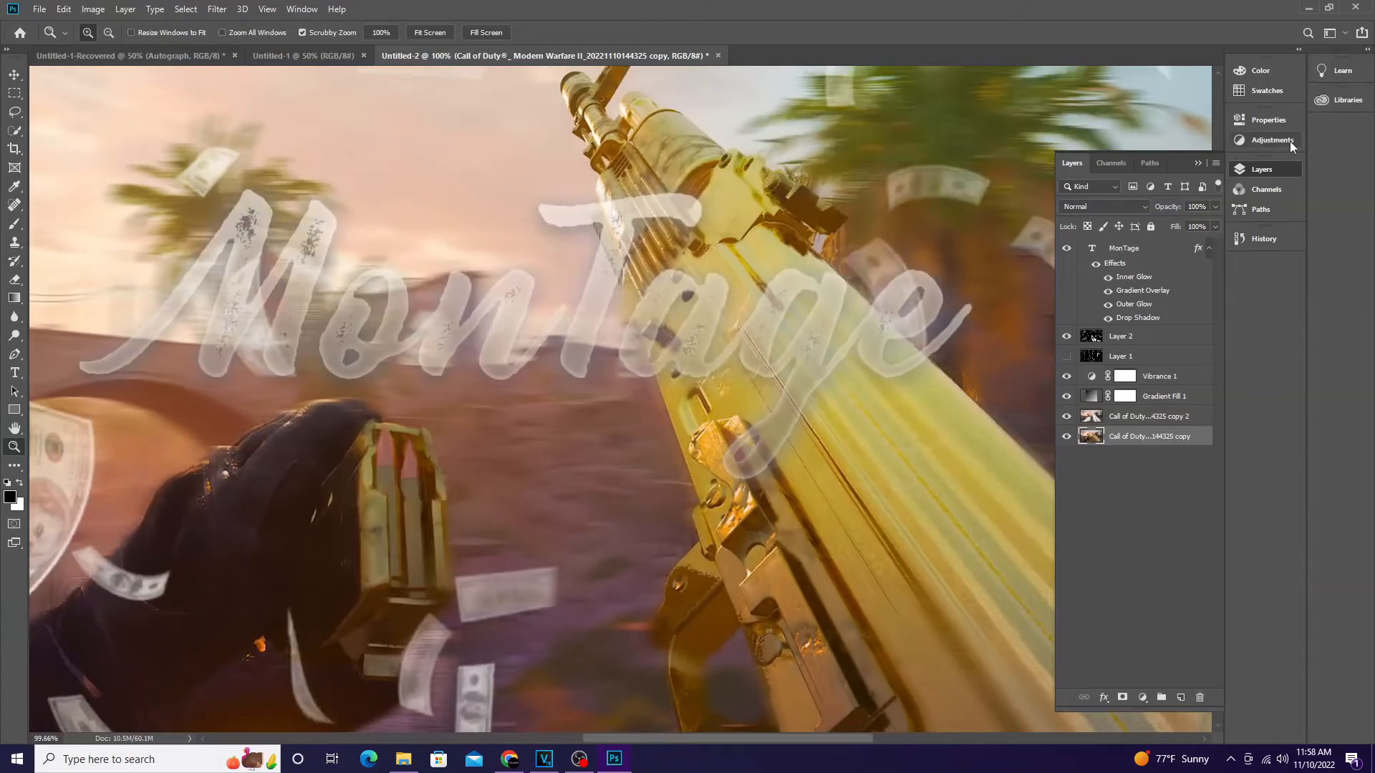
left_click(1226, 169)
left_click(15, 133)
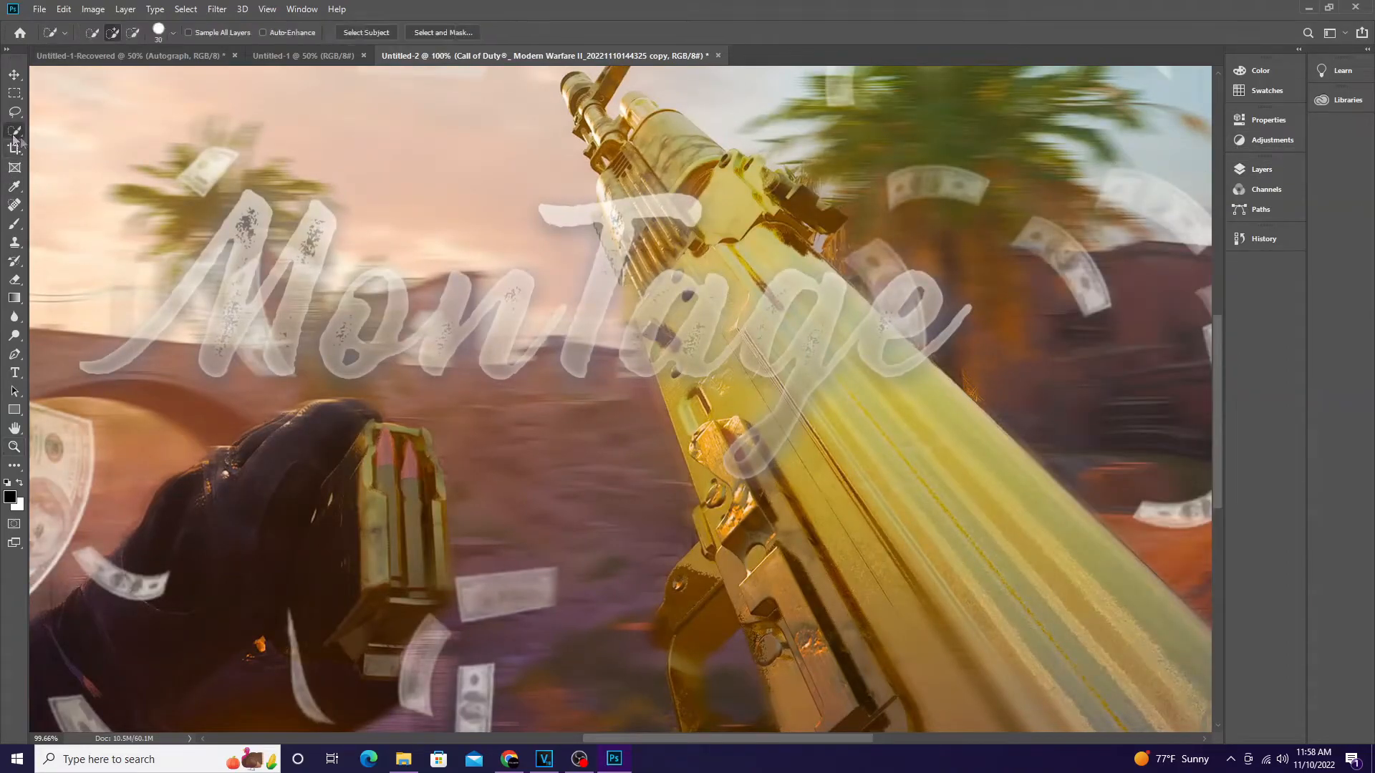
right_click(653, 360)
left_click(681, 366)
mouse_move(674, 379)
left_mouse_down()
mouse_move(618, 228)
mouse_move(614, 202)
mouse_move(645, 187)
mouse_move(716, 215)
mouse_move(771, 294)
mouse_move(816, 283)
mouse_move(879, 371)
mouse_move(852, 429)
left_mouse_up()
left_click(12, 447)
left_click_drag(348, 462, 240, 461)
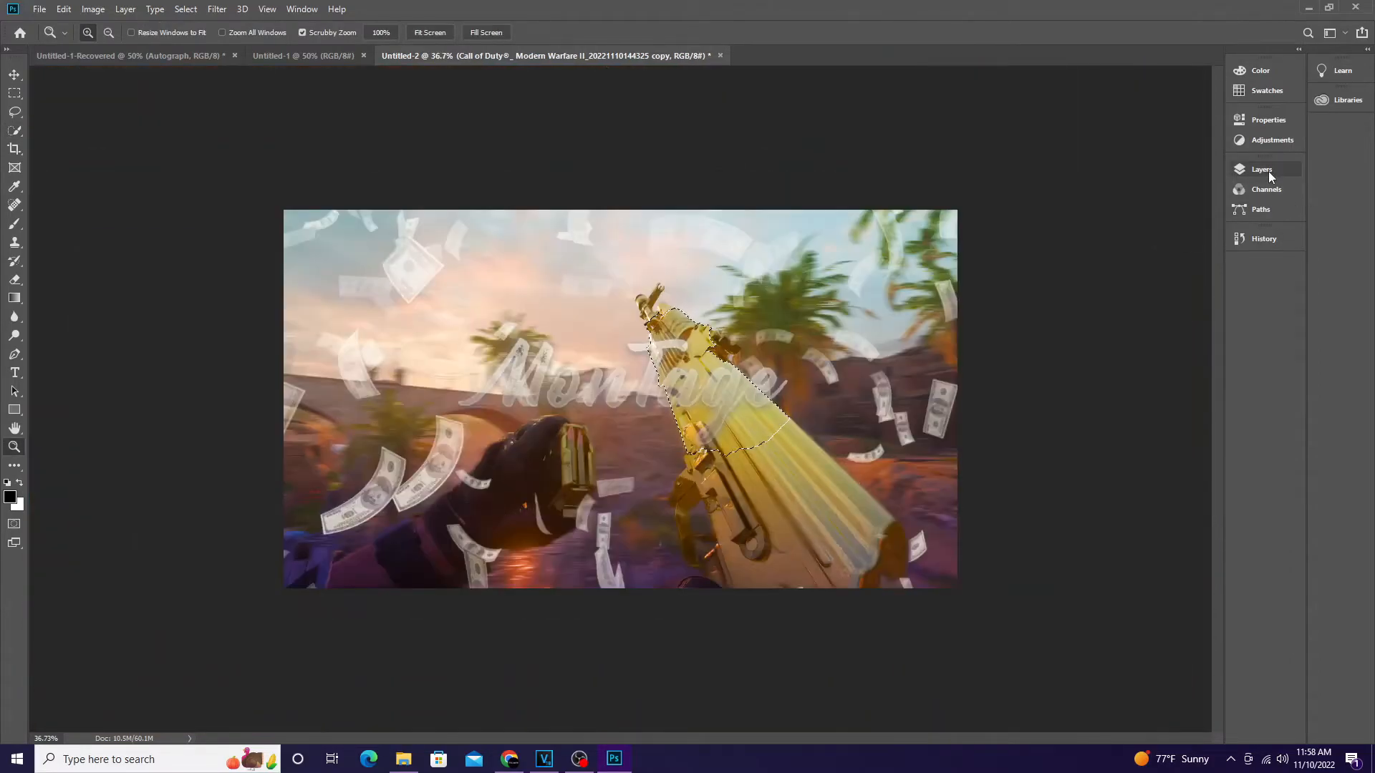
- Rasterize the MonTage text layer, move its selected part over the weapon off the canvas, and clear the selection
left_click(1266, 173)
right_click(1146, 248)
left_click(1208, 325)
key("v")
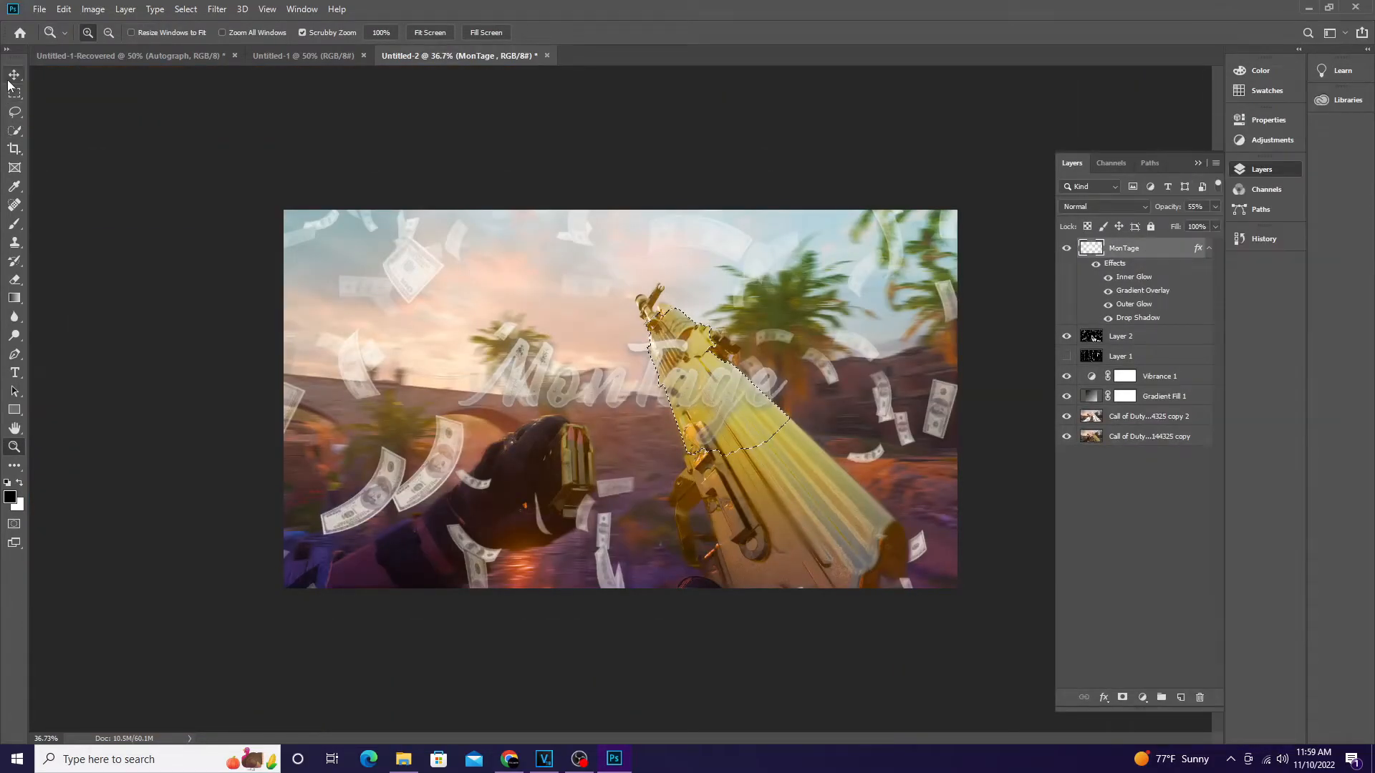
left_click_drag(706, 401, 987, 441)
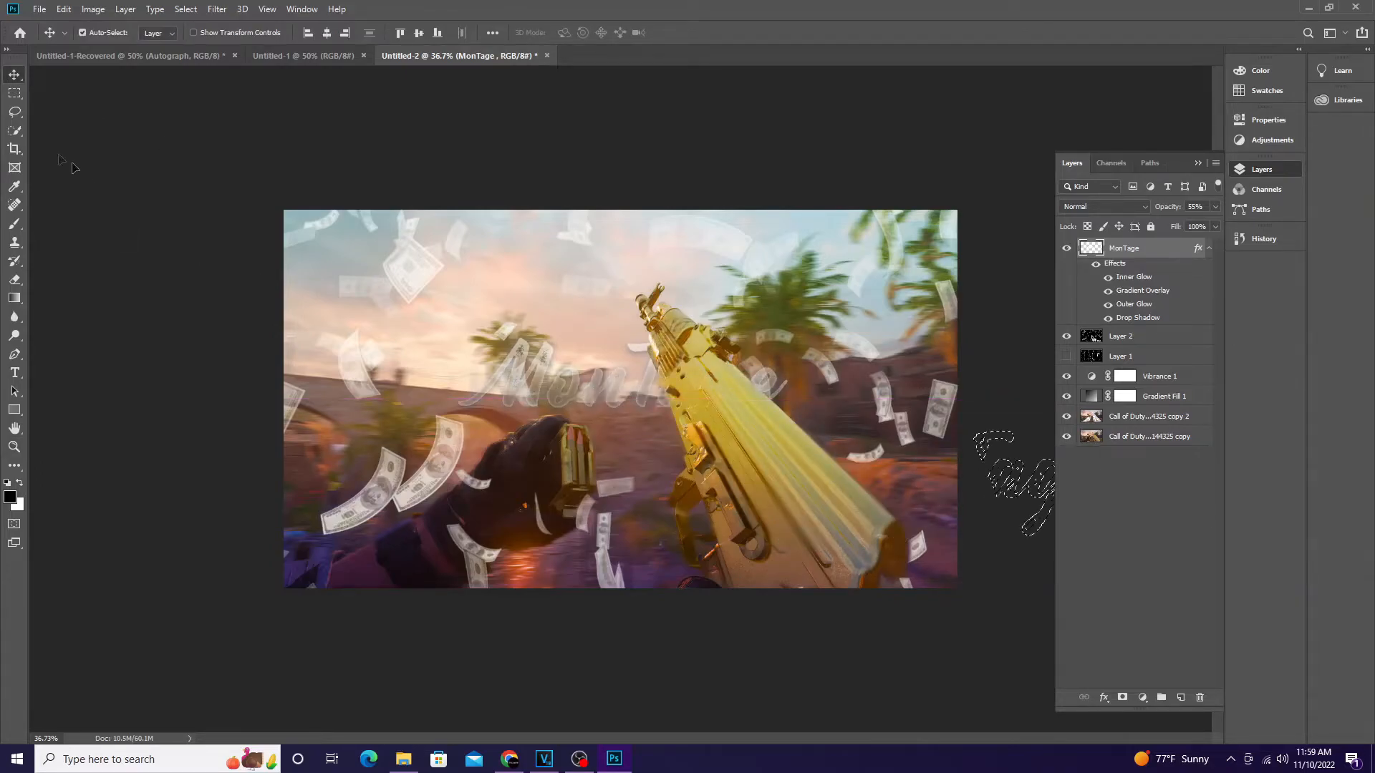
key("m")
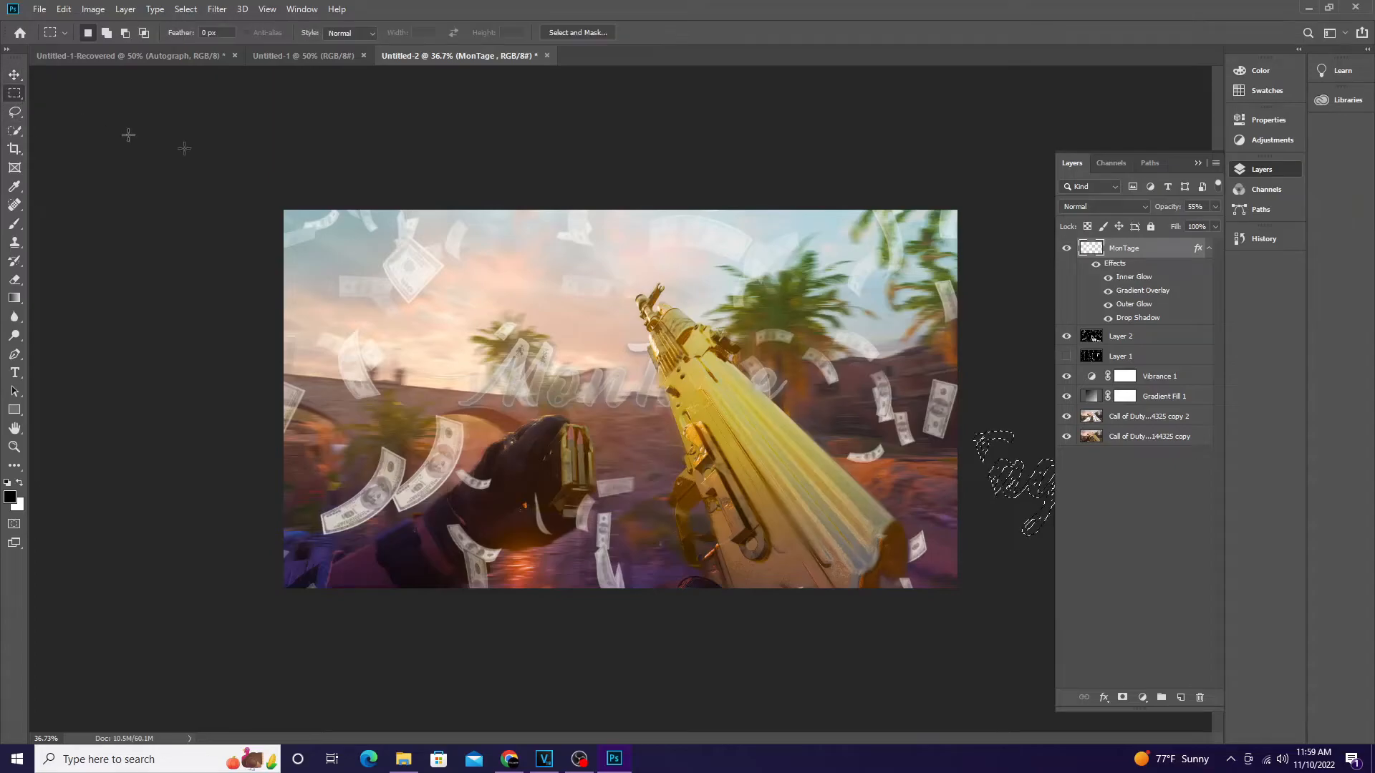
left_click(1198, 163)
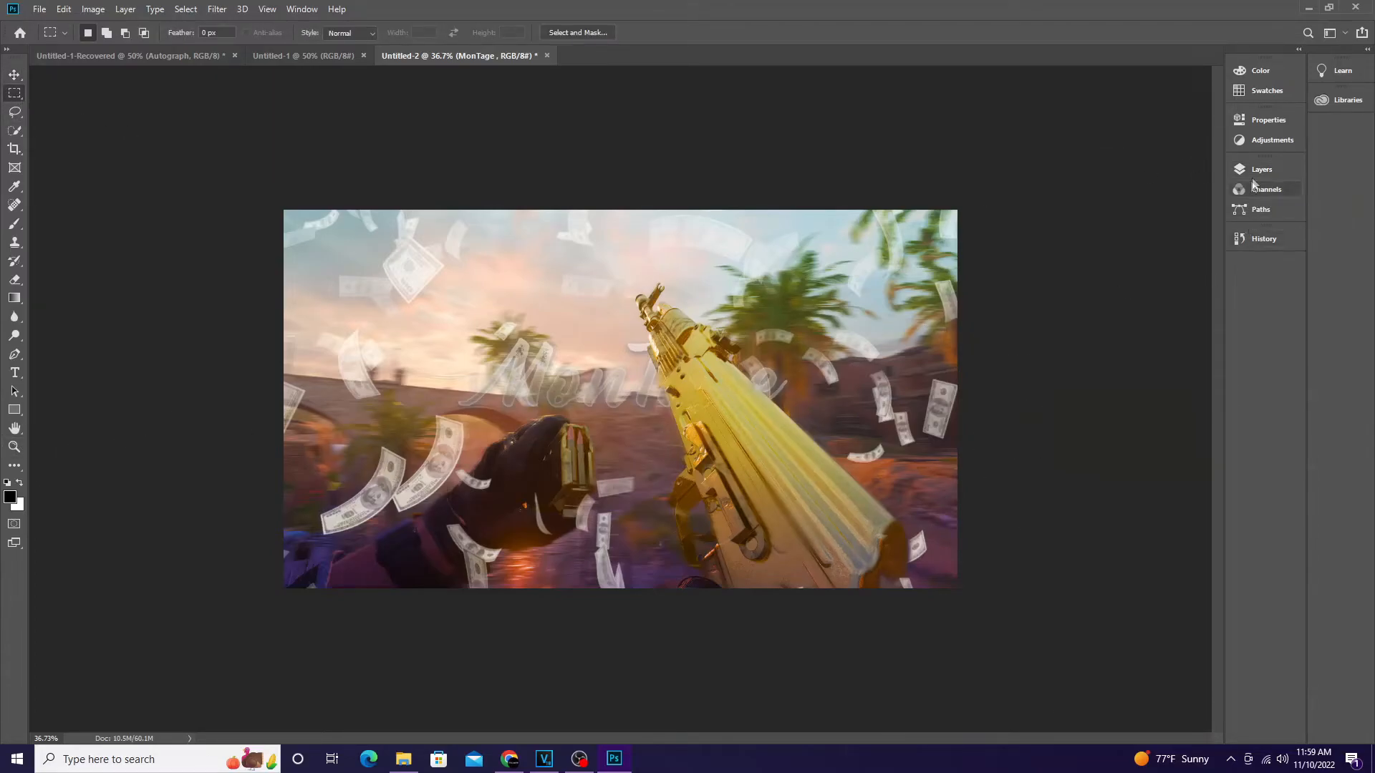
- Raise the MonTage layer's opacity to 100%
left_click(1259, 170)
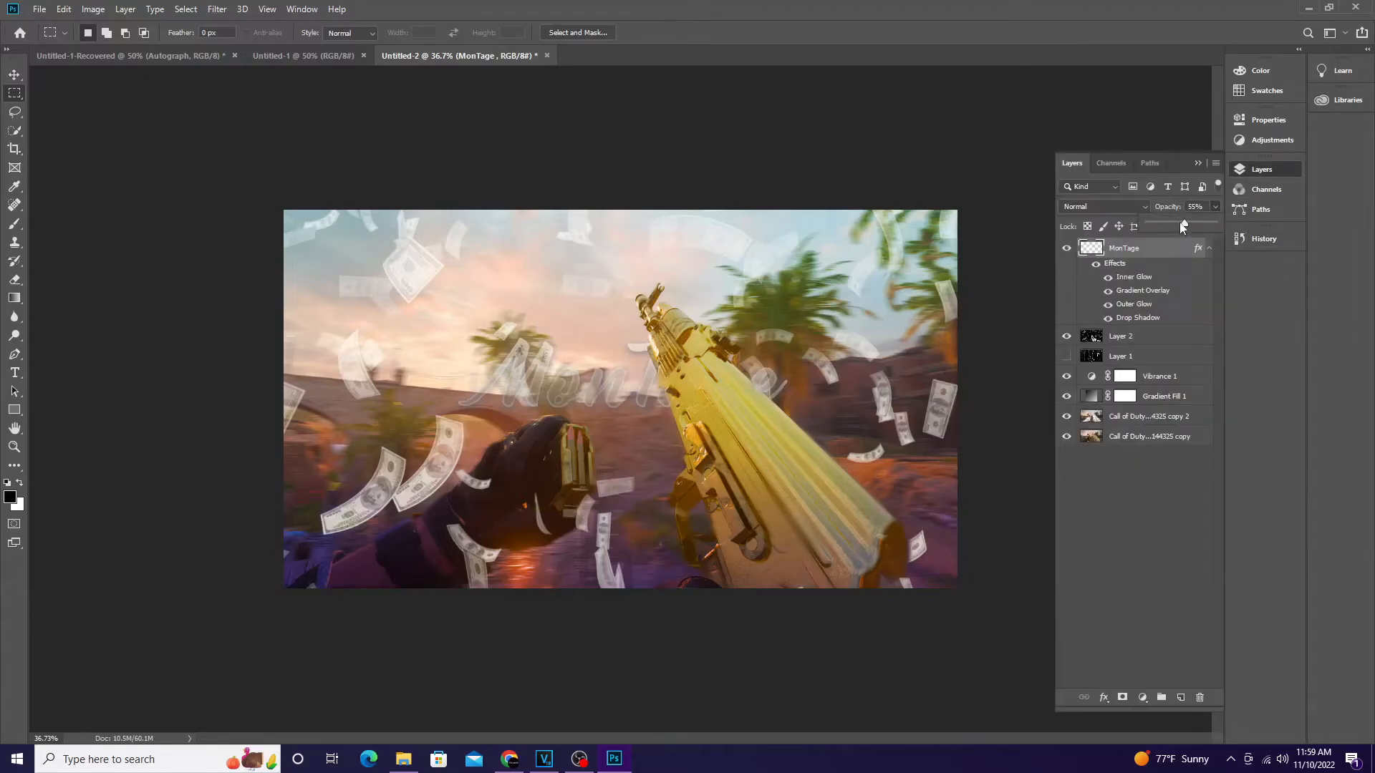
left_click_drag(1252, 232, 1219, 224)
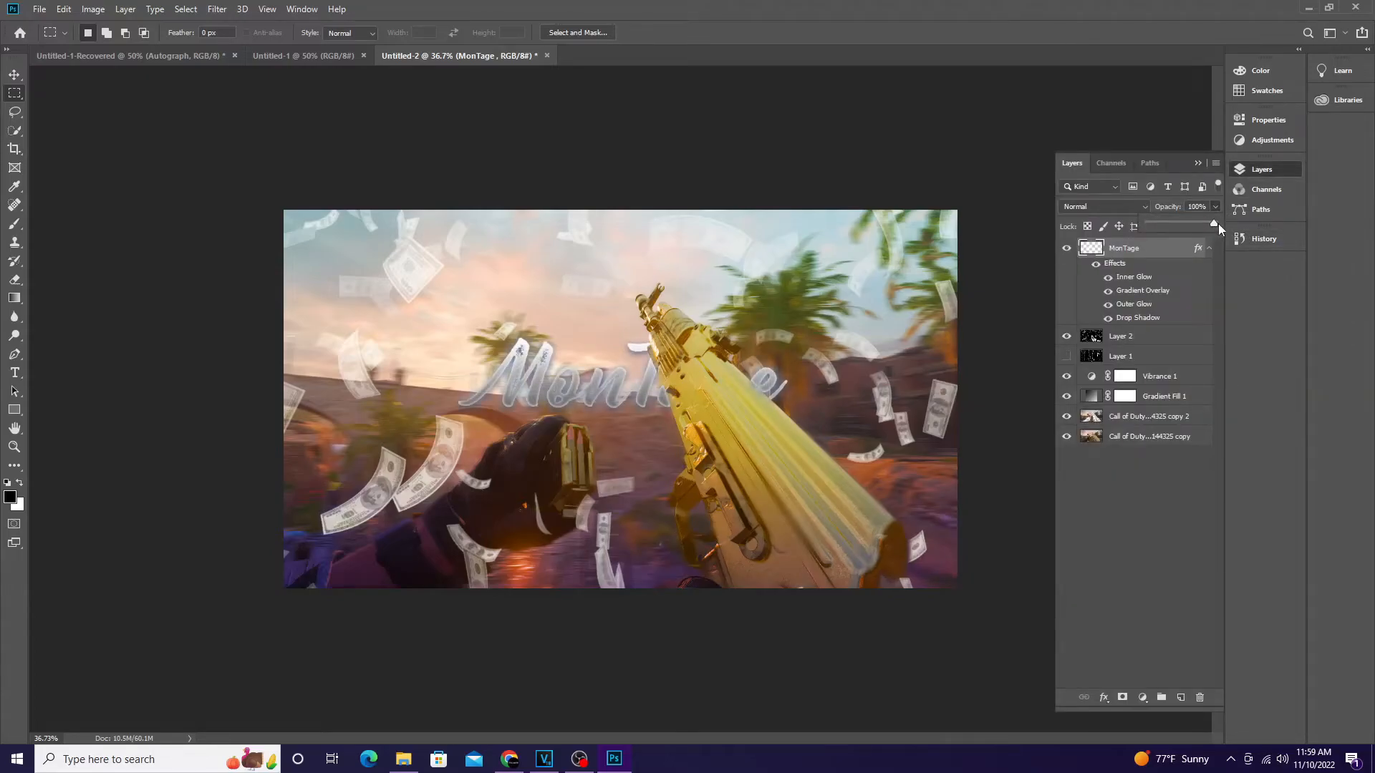
left_click(1196, 163)
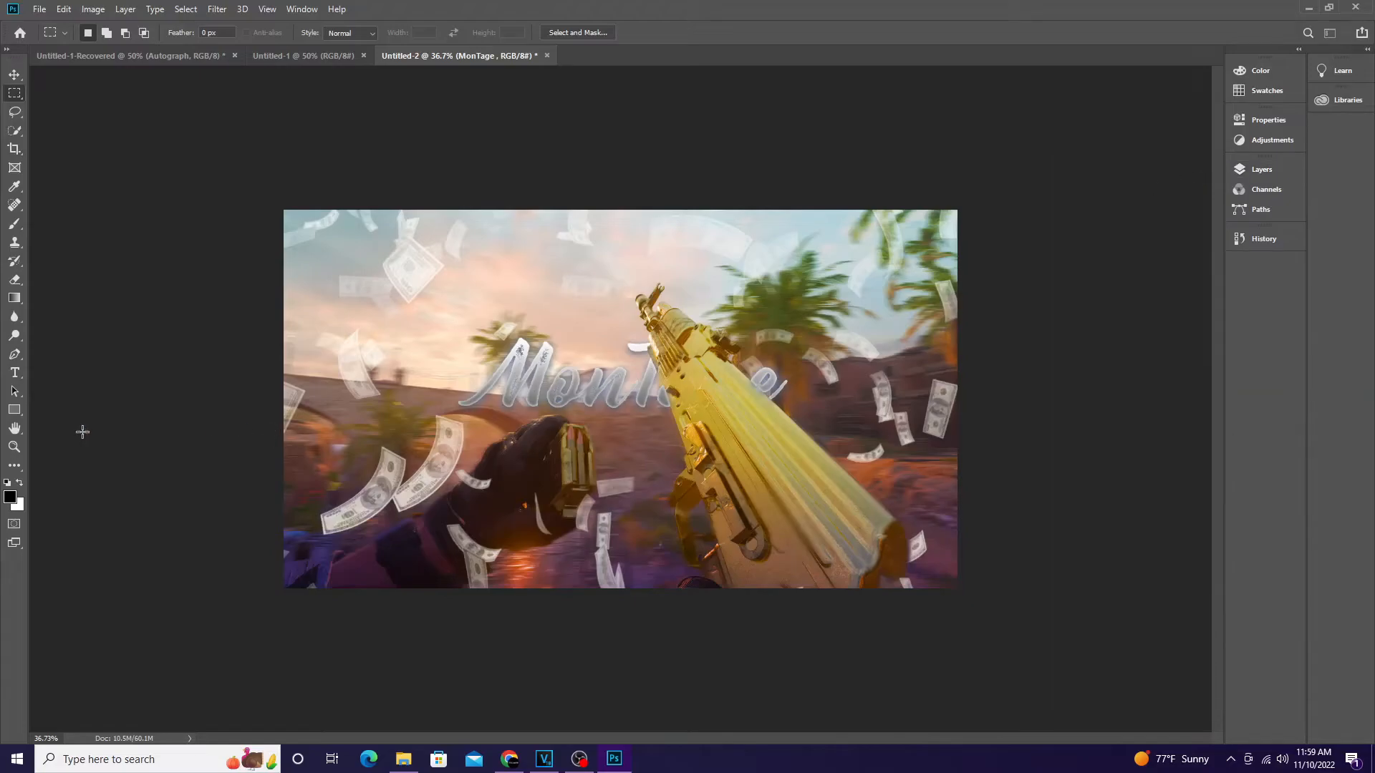
left_click(15, 446)
left_click(215, 388)
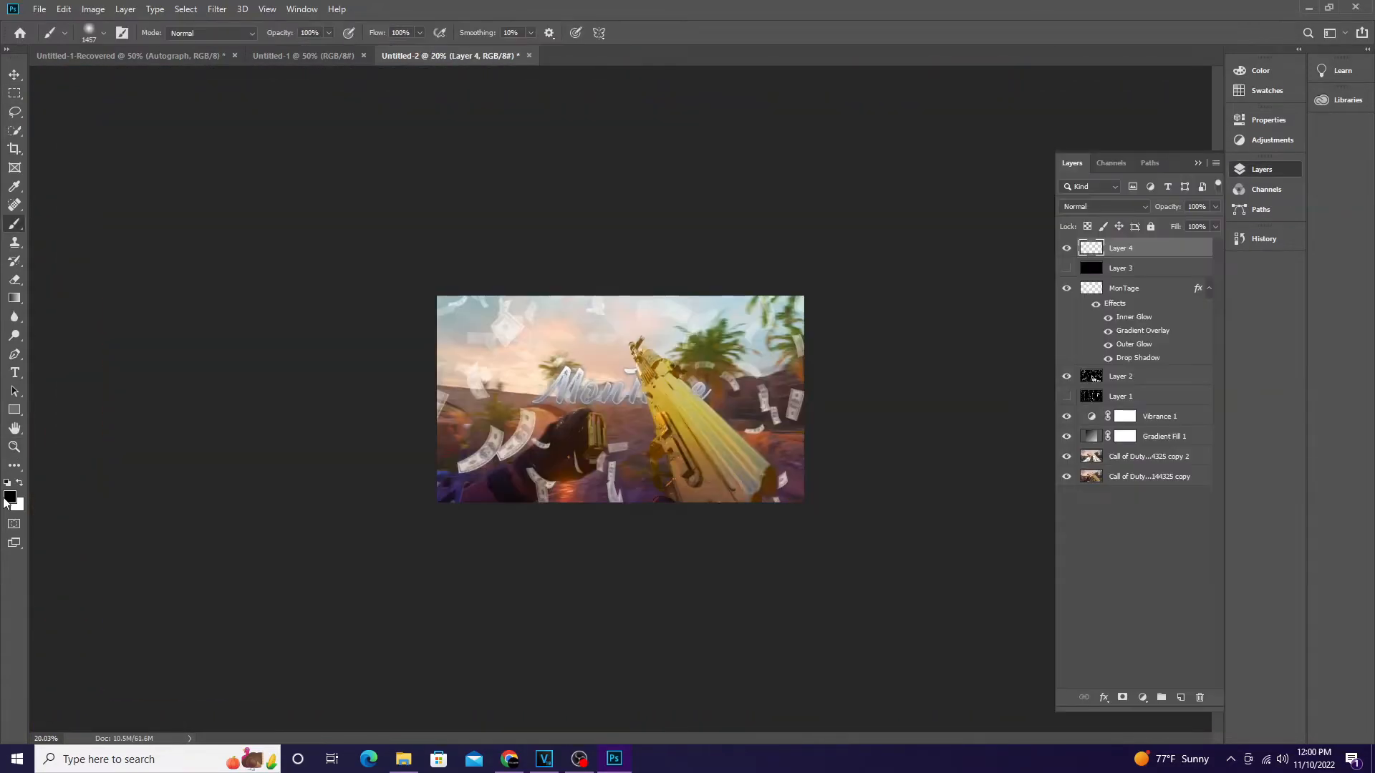
- Set the foreground color to light blue #6ab0ff
left_click(10, 497)
left_click(702, 246)
left_click(666, 197)
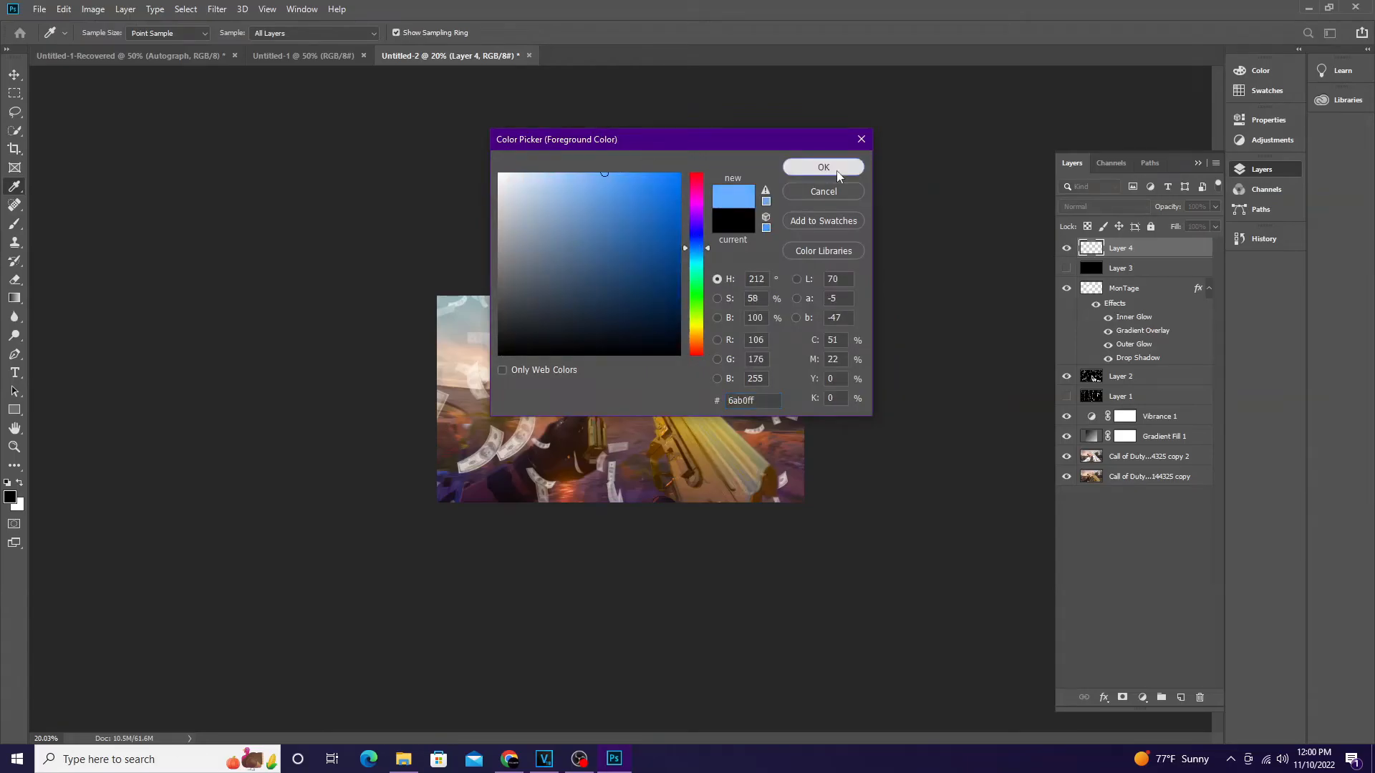
left_click(824, 167)
- Brush soft light blue around the image's upper and side edges on Layer 4 and set its blend mode to Soft Light
key("b")
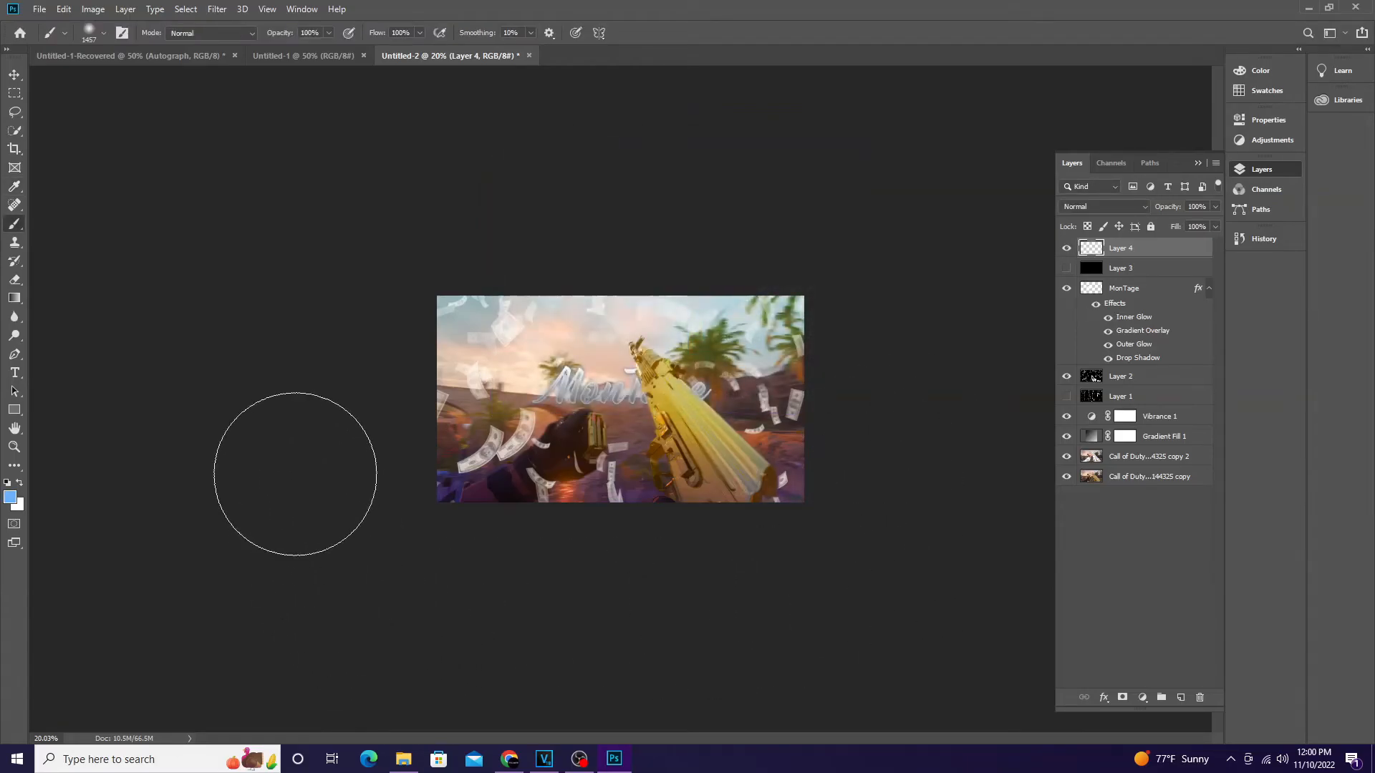
mouse_move(331, 315)
left_mouse_down()
mouse_move(368, 182)
mouse_move(759, 169)
mouse_move(866, 277)
mouse_move(503, 222)
mouse_move(365, 369)
mouse_move(321, 520)
mouse_move(661, 627)
mouse_move(886, 532)
mouse_move(895, 458)
mouse_move(952, 368)
left_mouse_up()
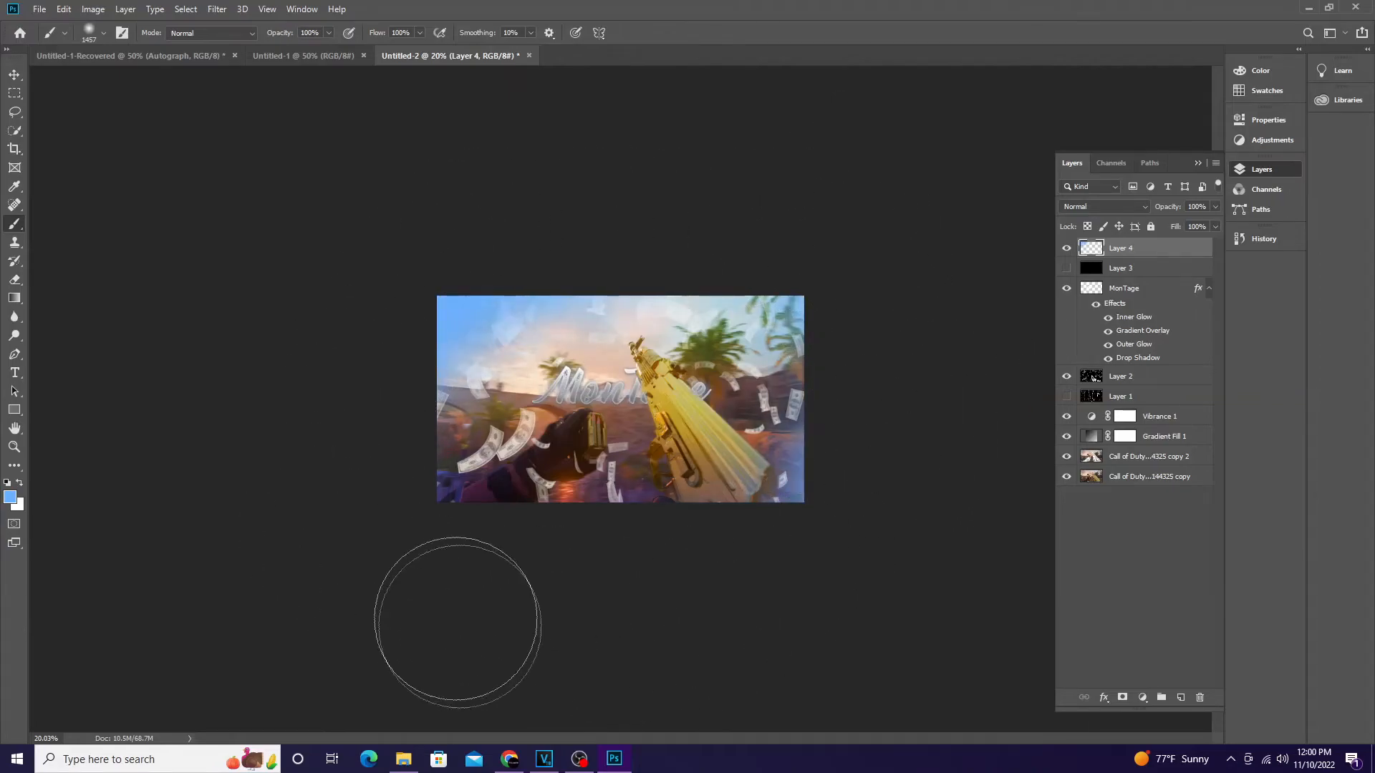
left_click(1103, 207)
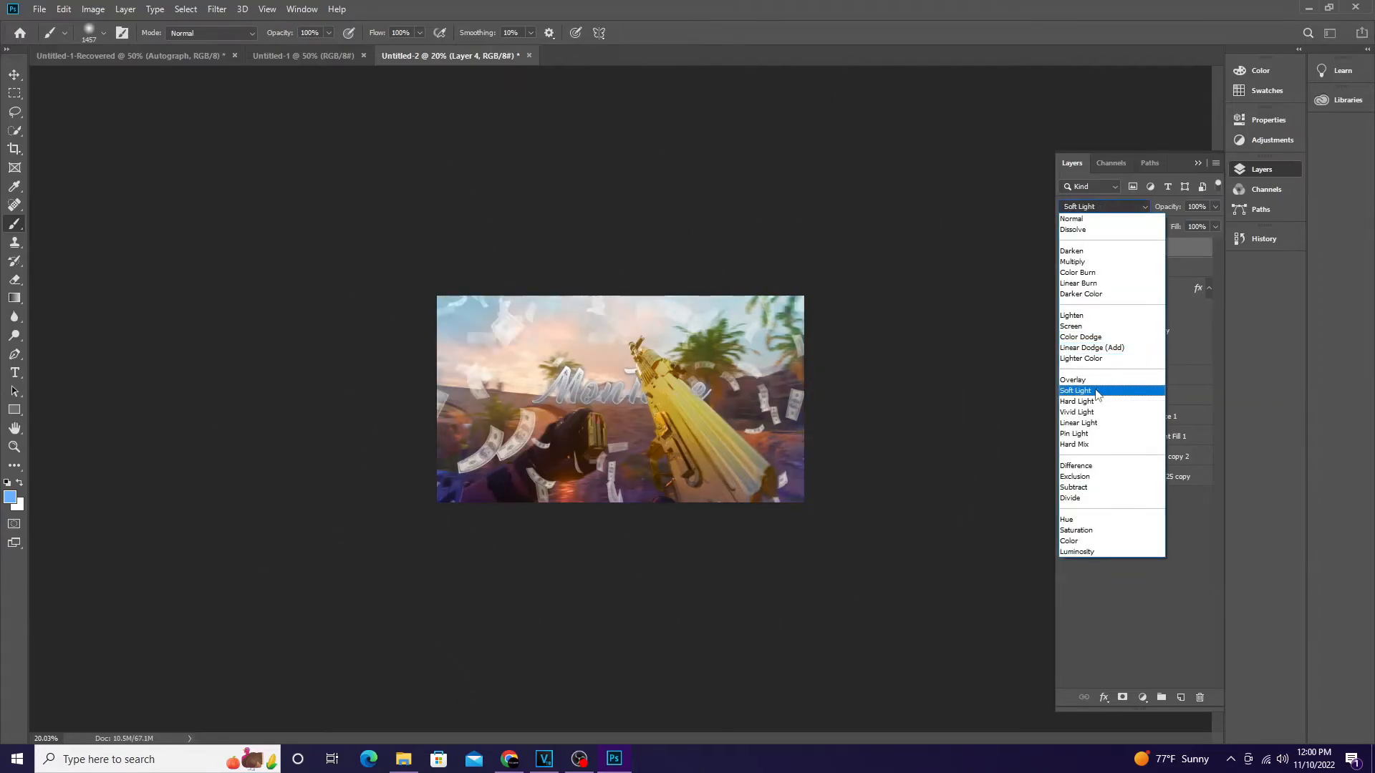
left_click(1098, 390)
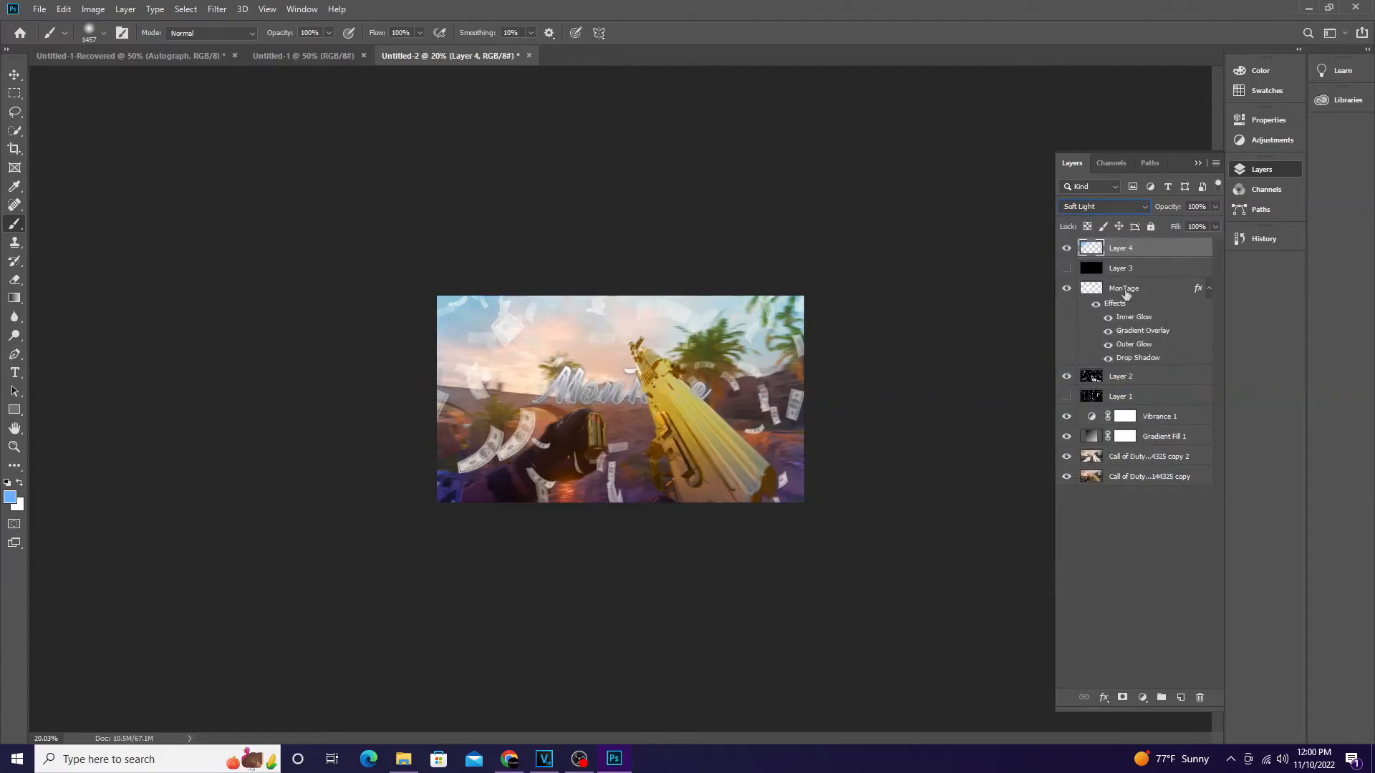
left_click(1197, 164)
left_click(14, 446)
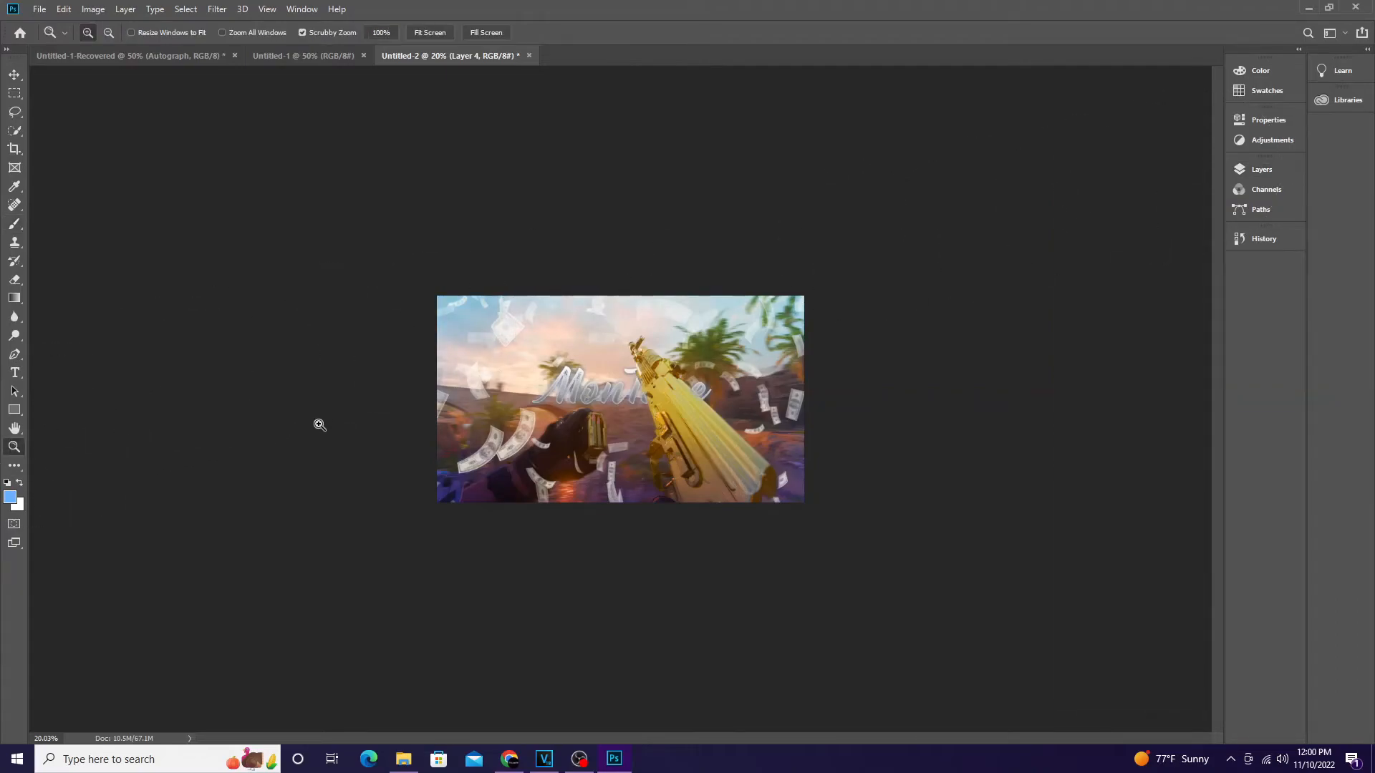
left_click_drag(320, 427, 373, 414)
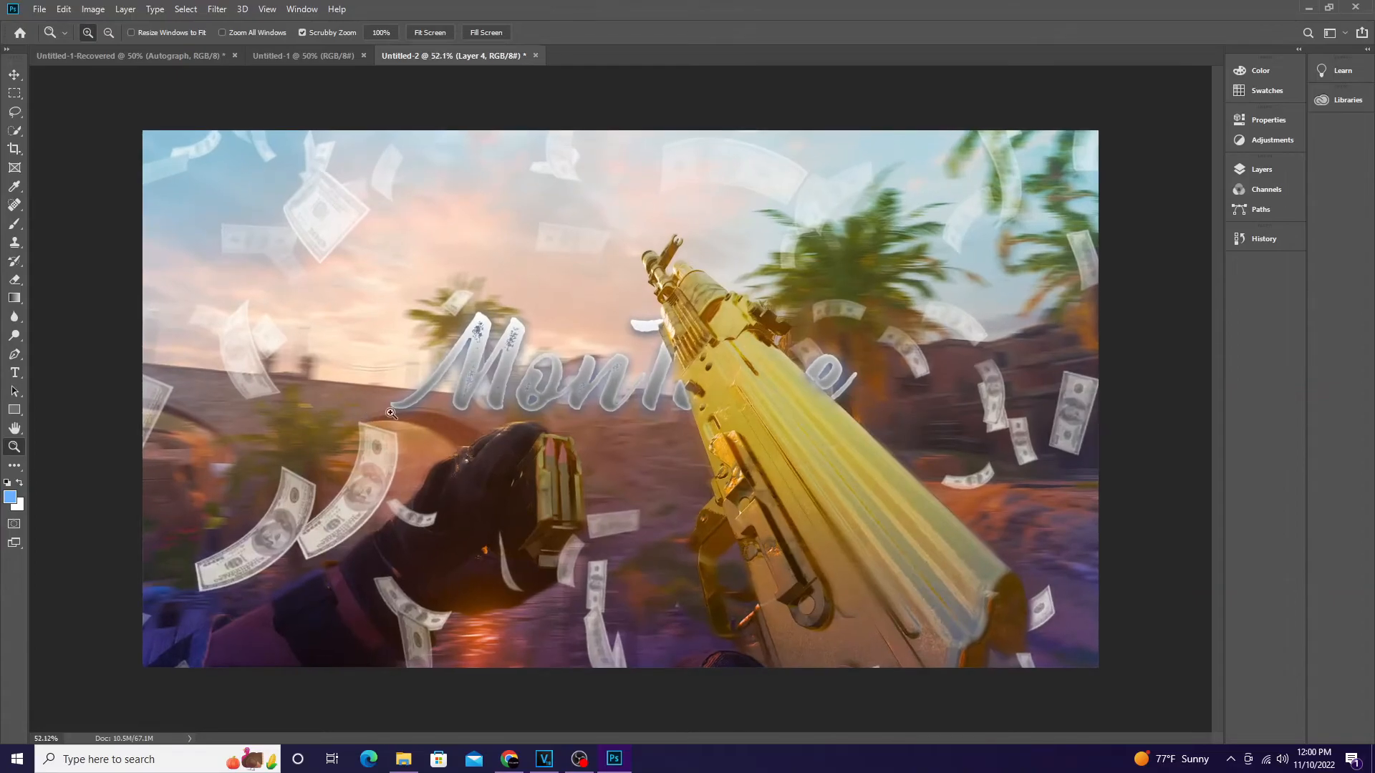
left_click_drag(1187, 501, 854, 508)
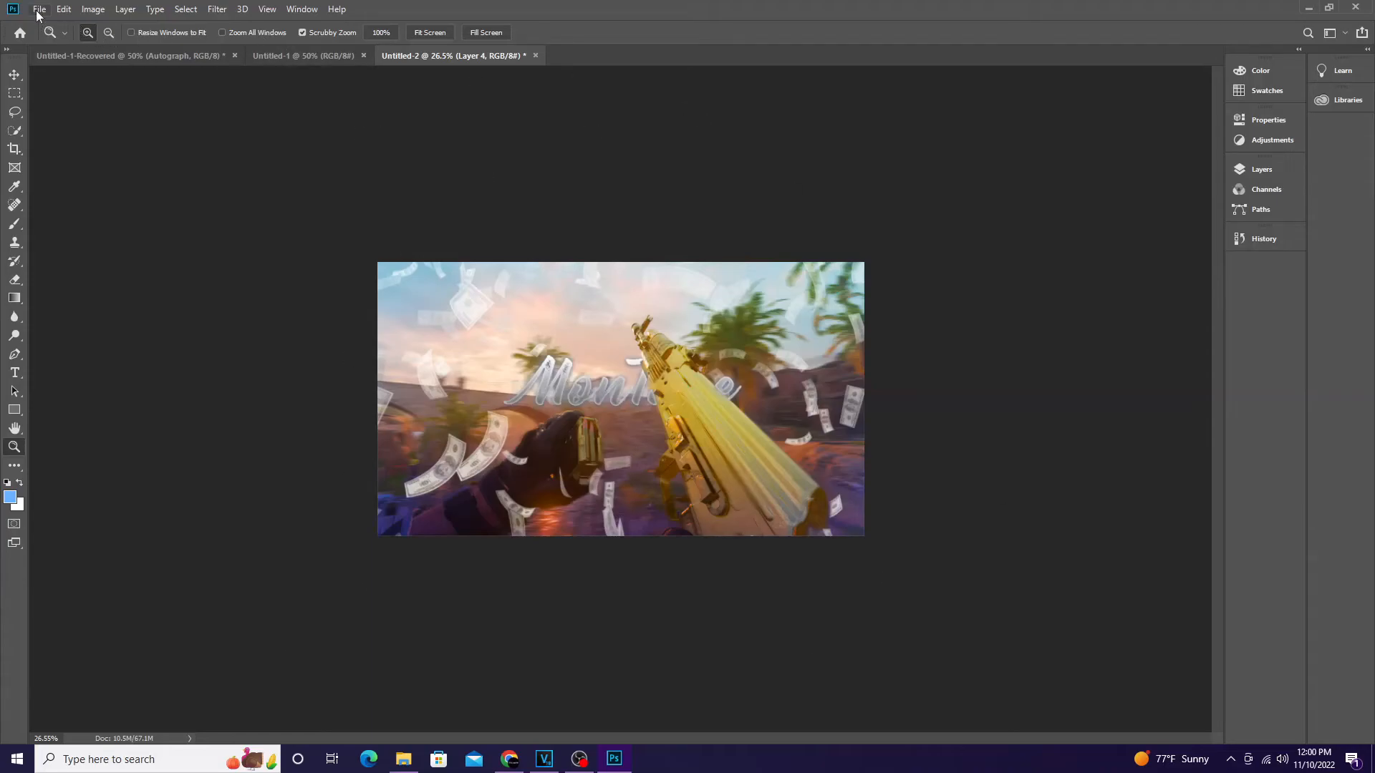
left_click(580, 759)
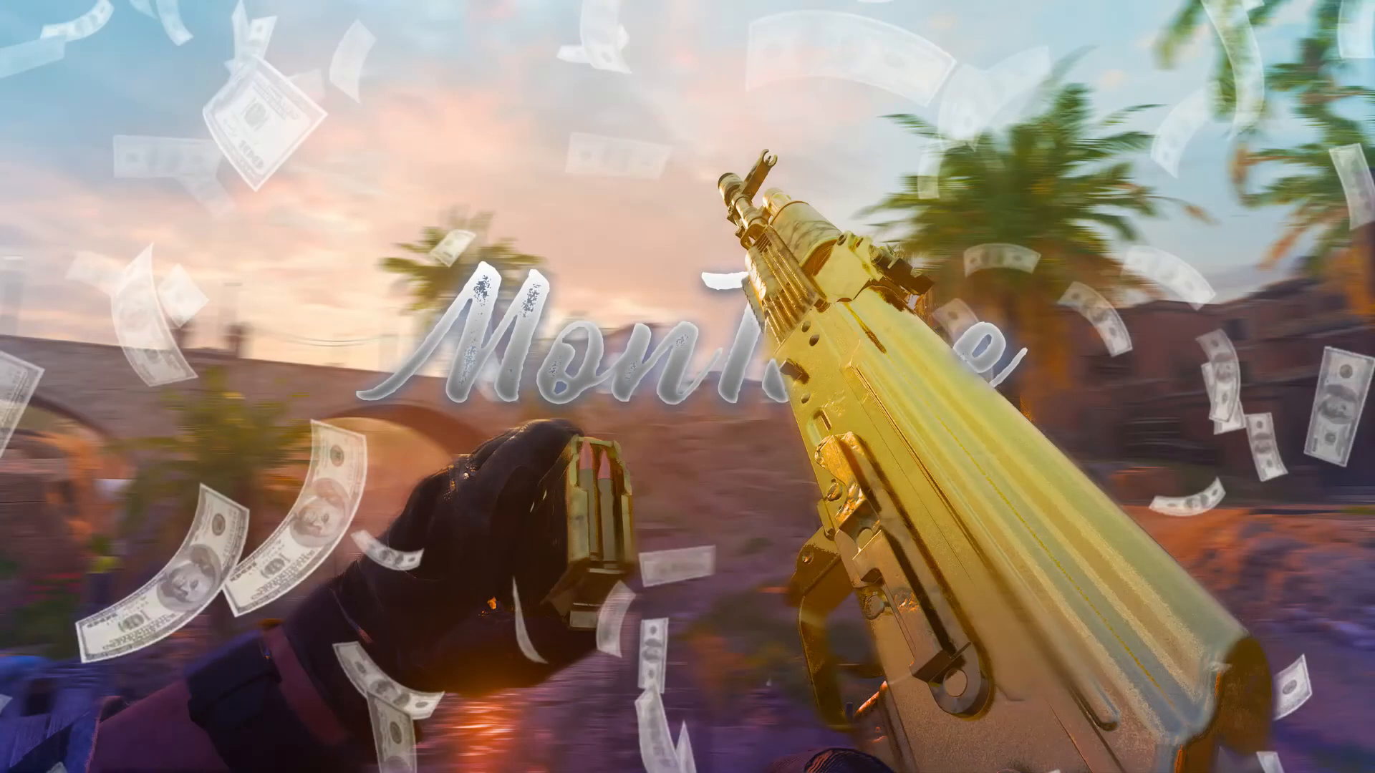